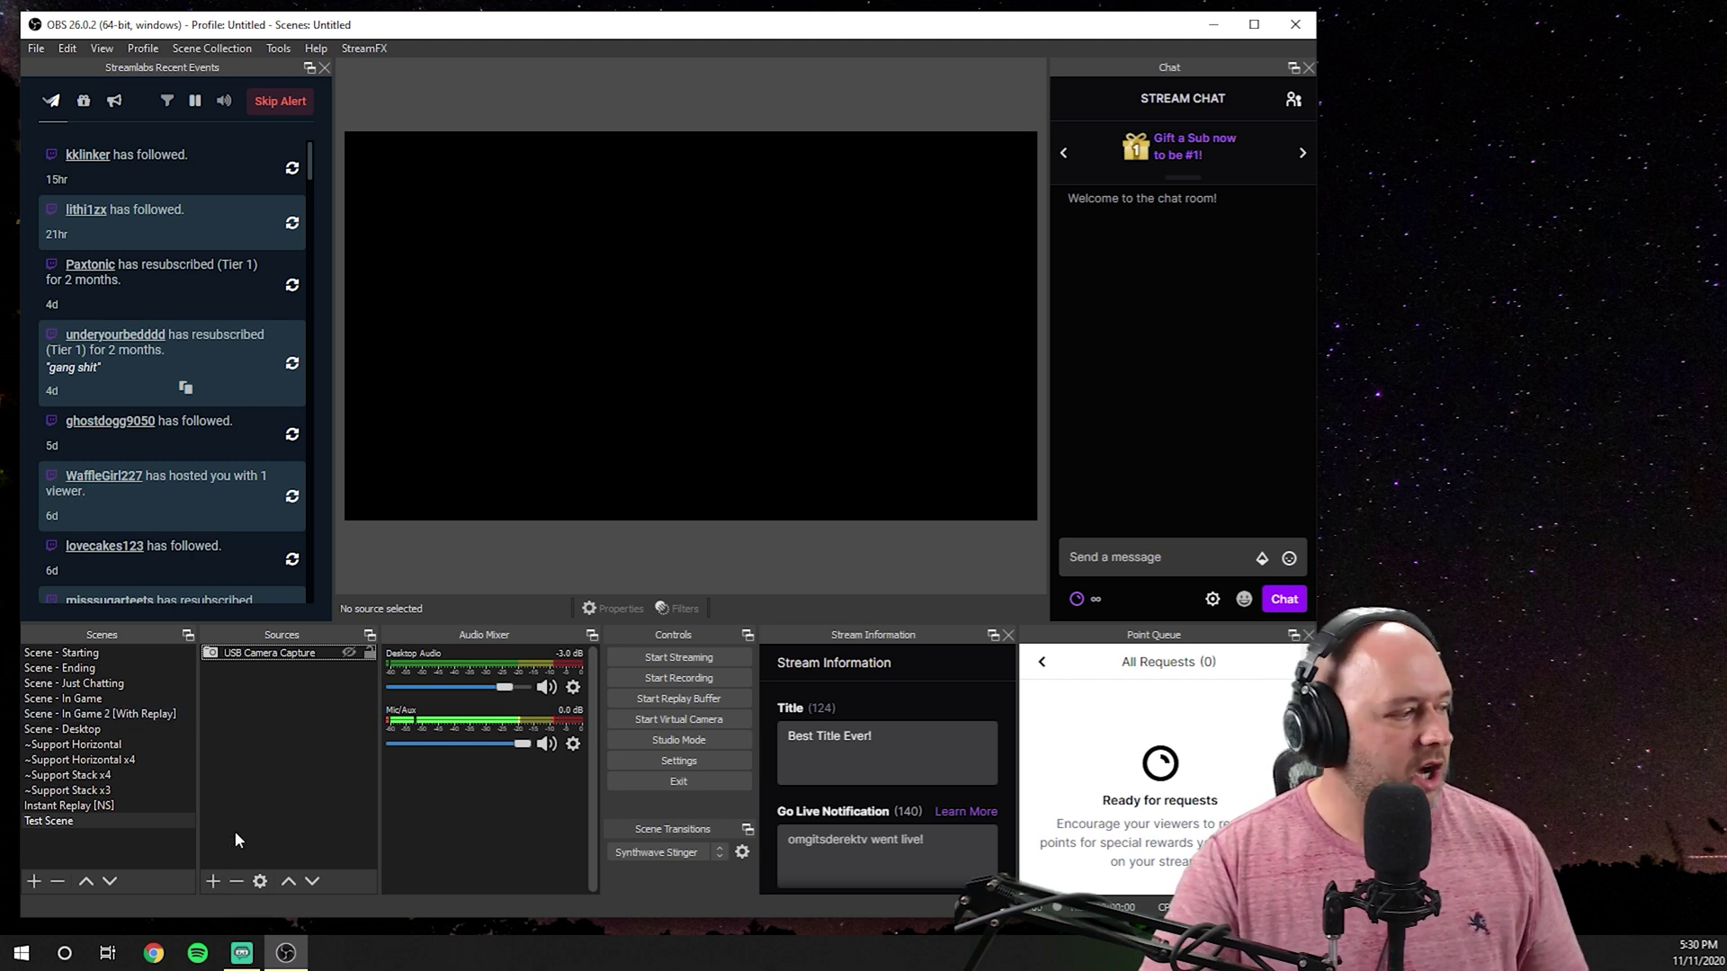
Step: Add a Video Capture Device source named "CamLink 4k" to Test Scene and choose Cam Link 4K as its device
left_click(213, 880)
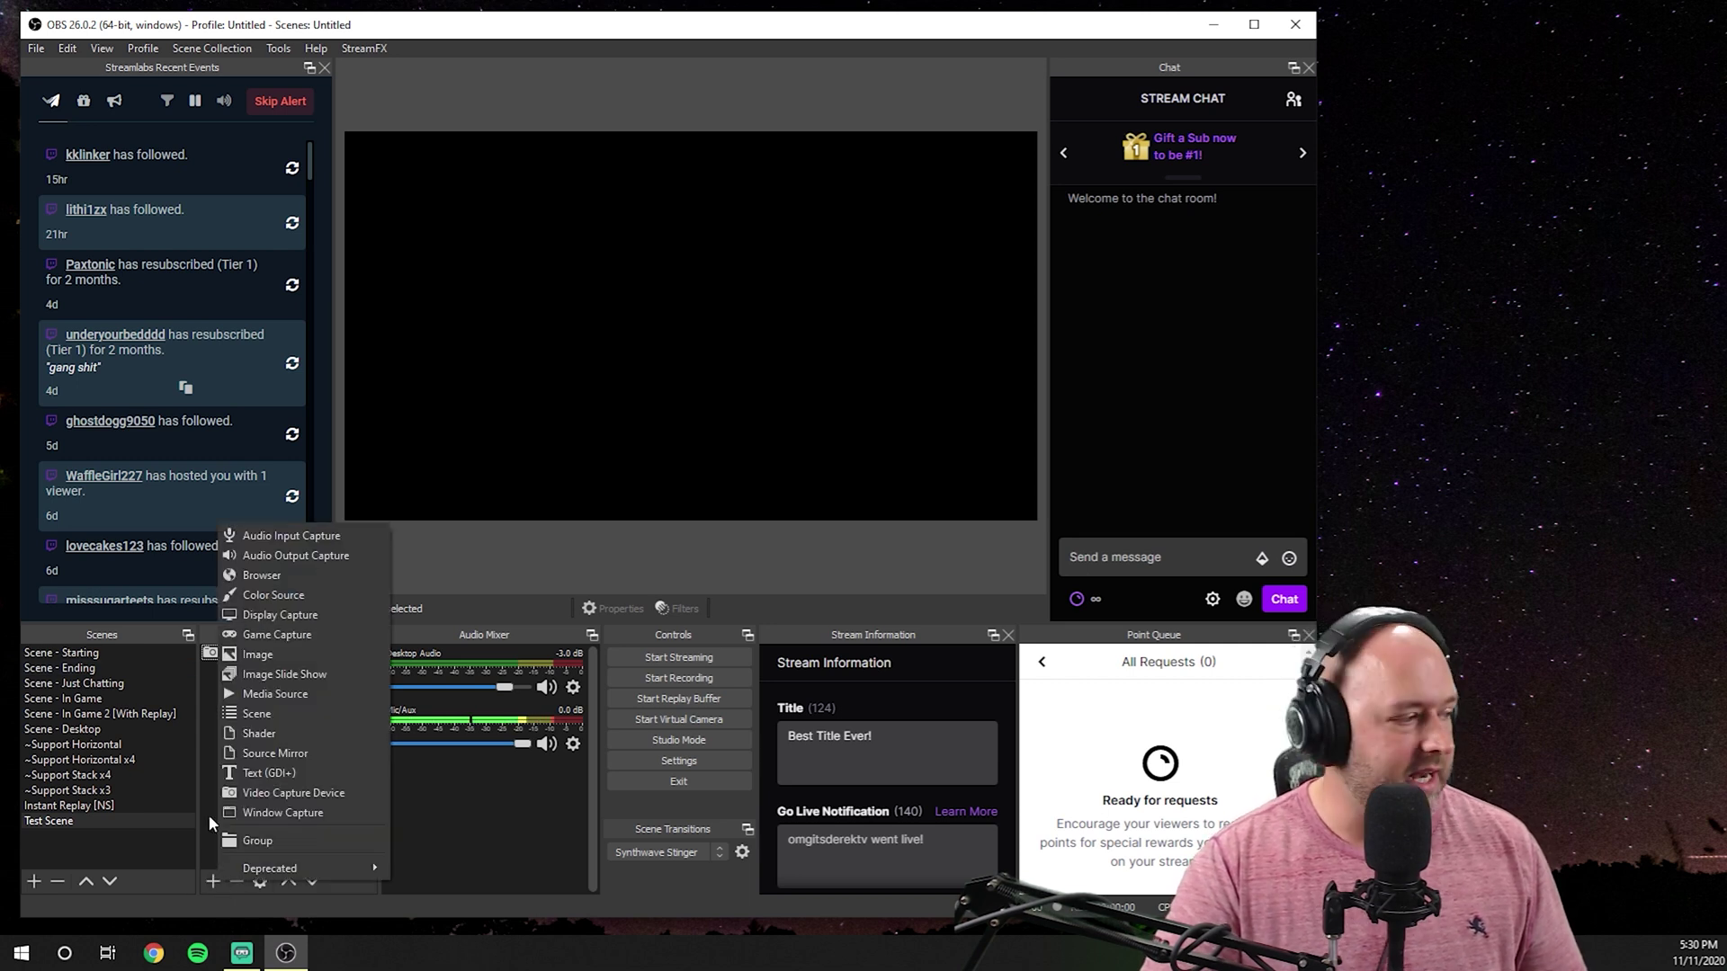
left_click(257, 795)
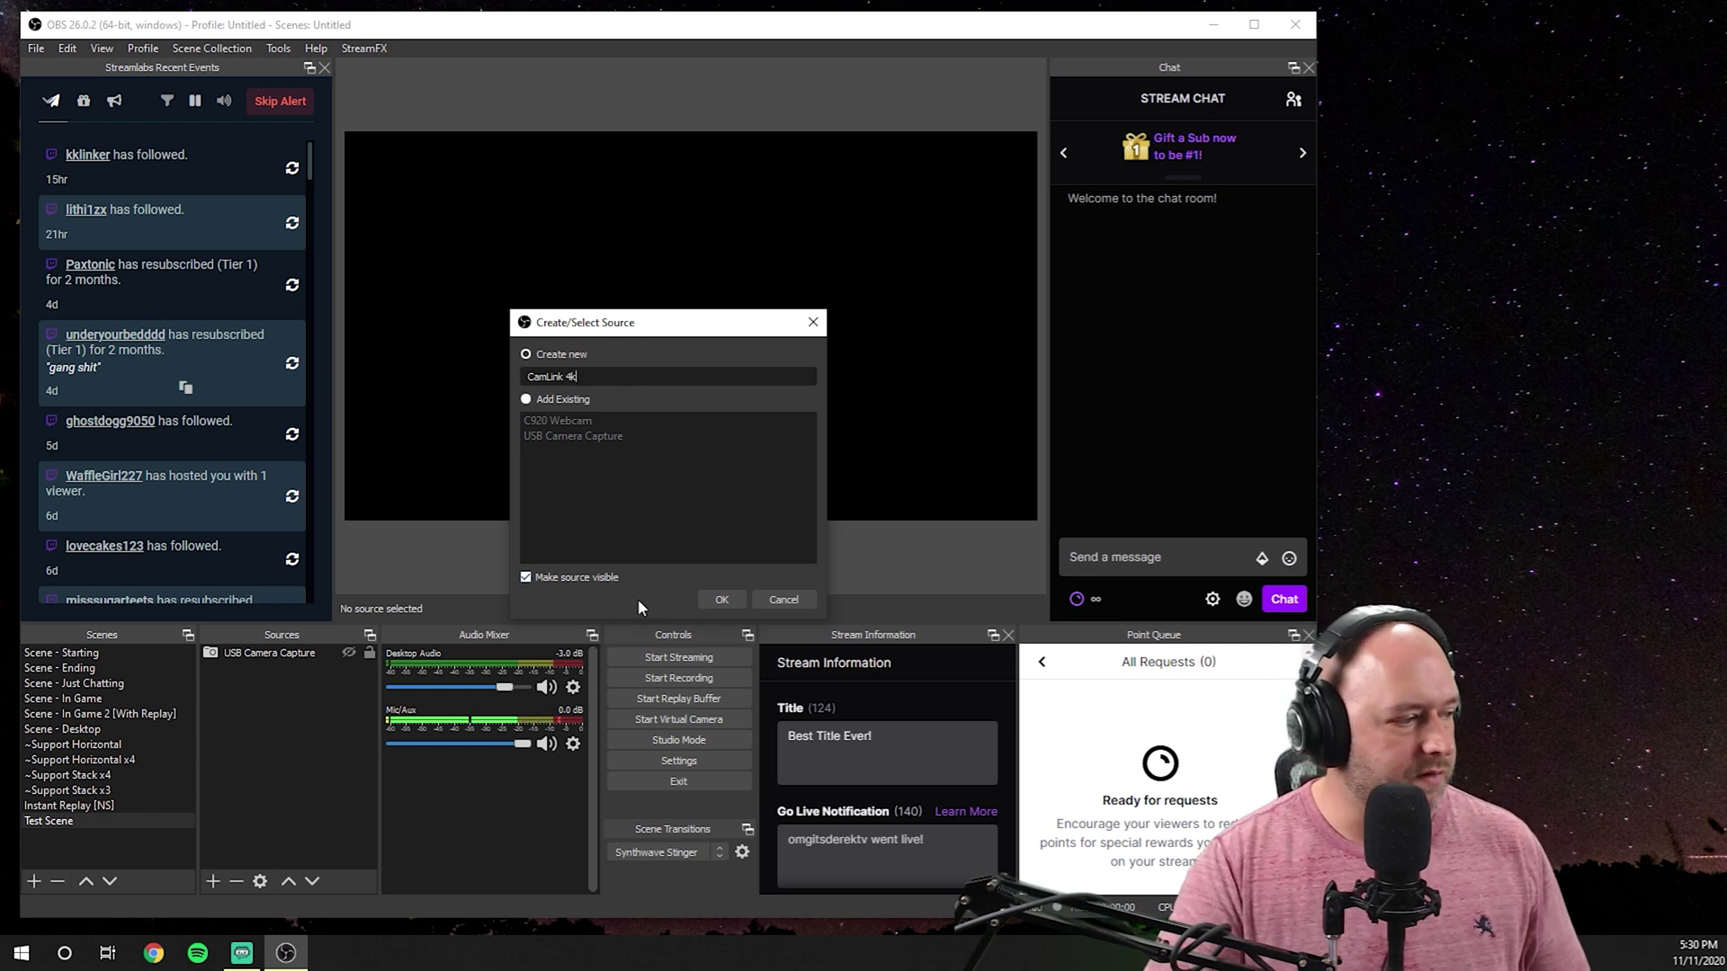
left_click(721, 601)
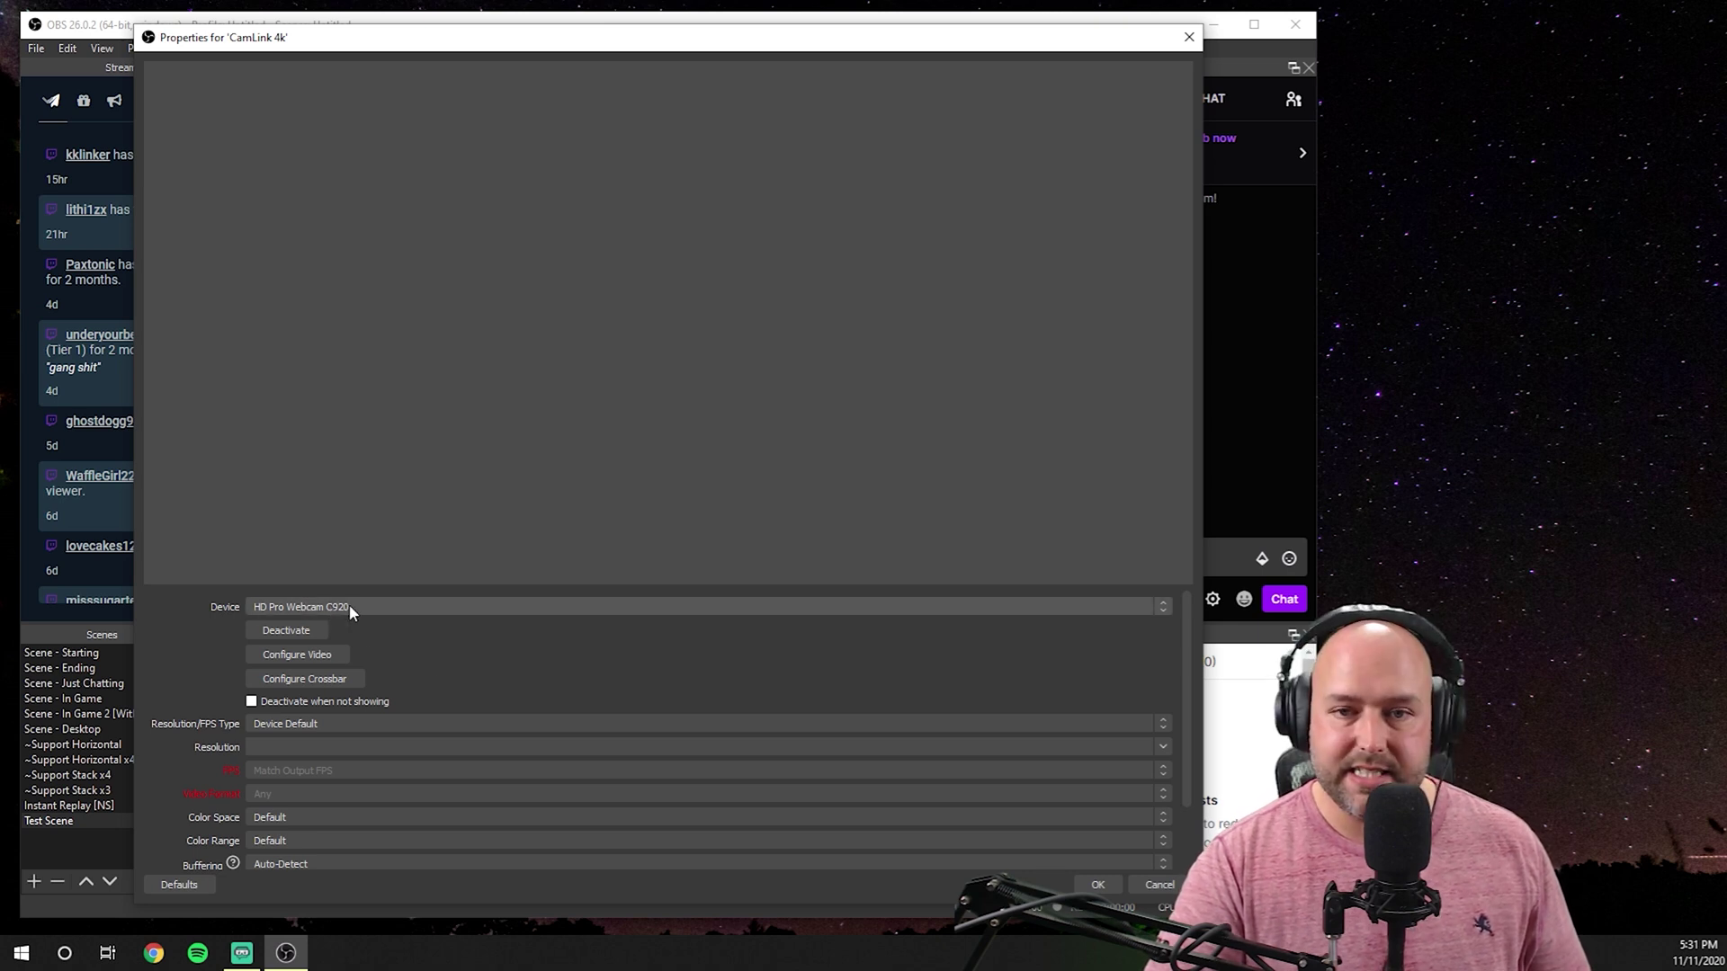
left_click(338, 607)
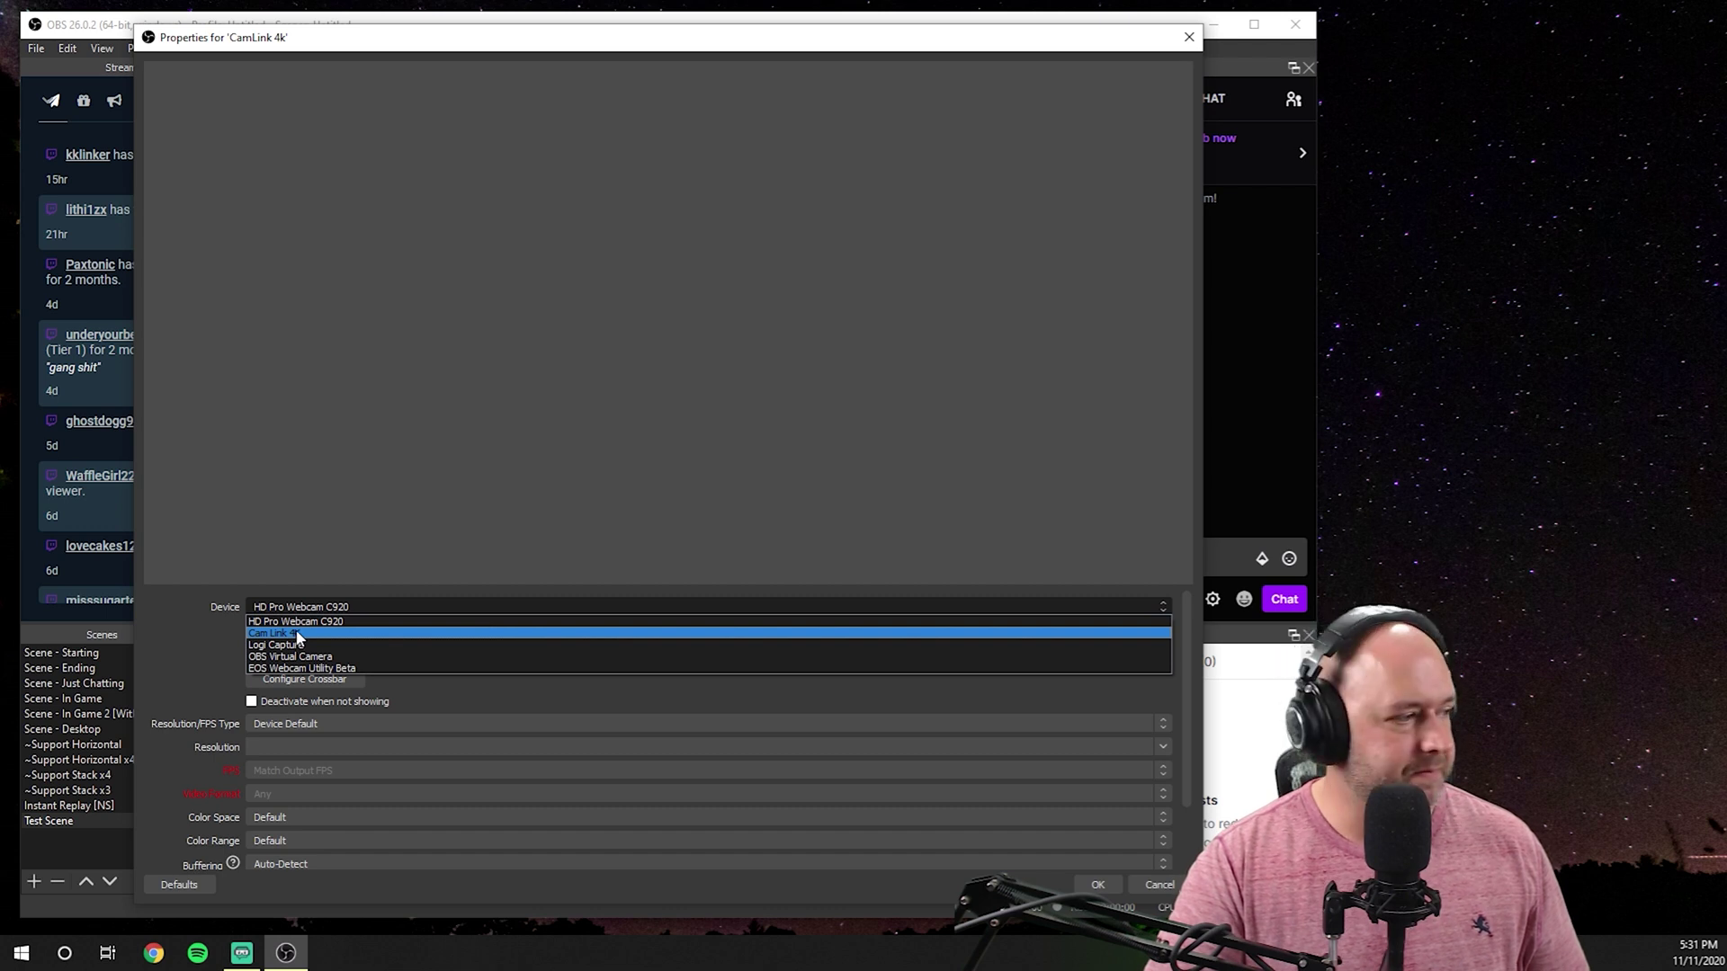
left_click(297, 635)
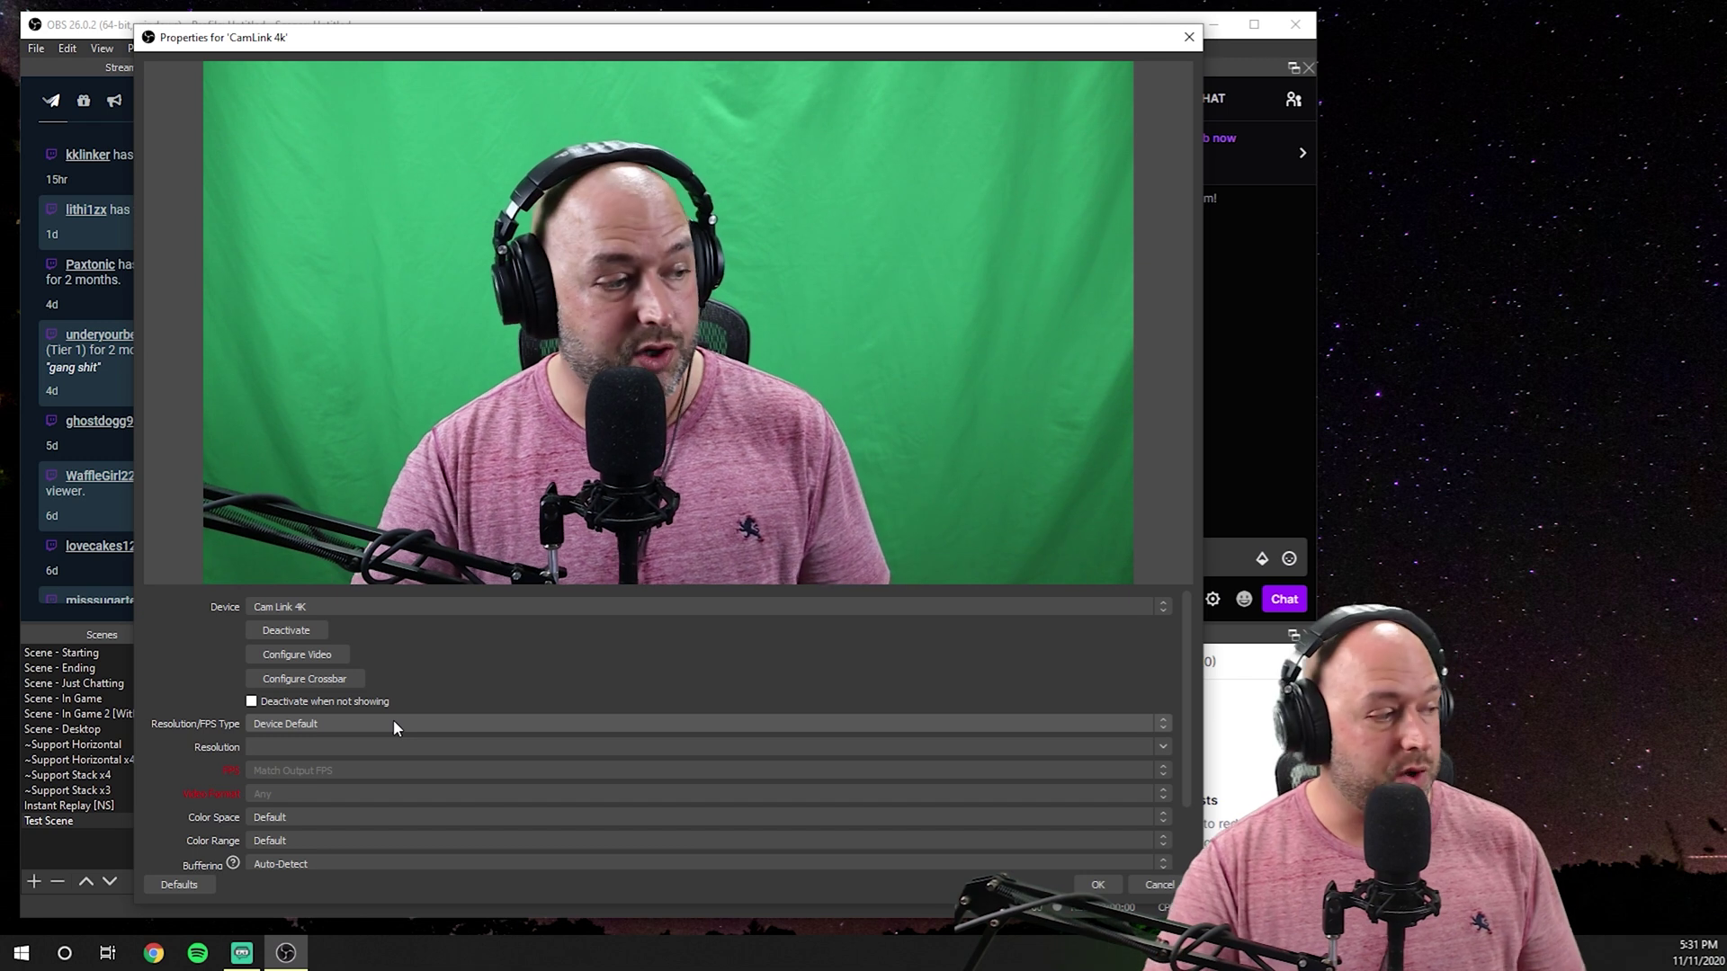
Step: Set the capture source to a custom 1920x1080 resolution with FPS set to Match Output FPS, and accept the properties
left_click(349, 717)
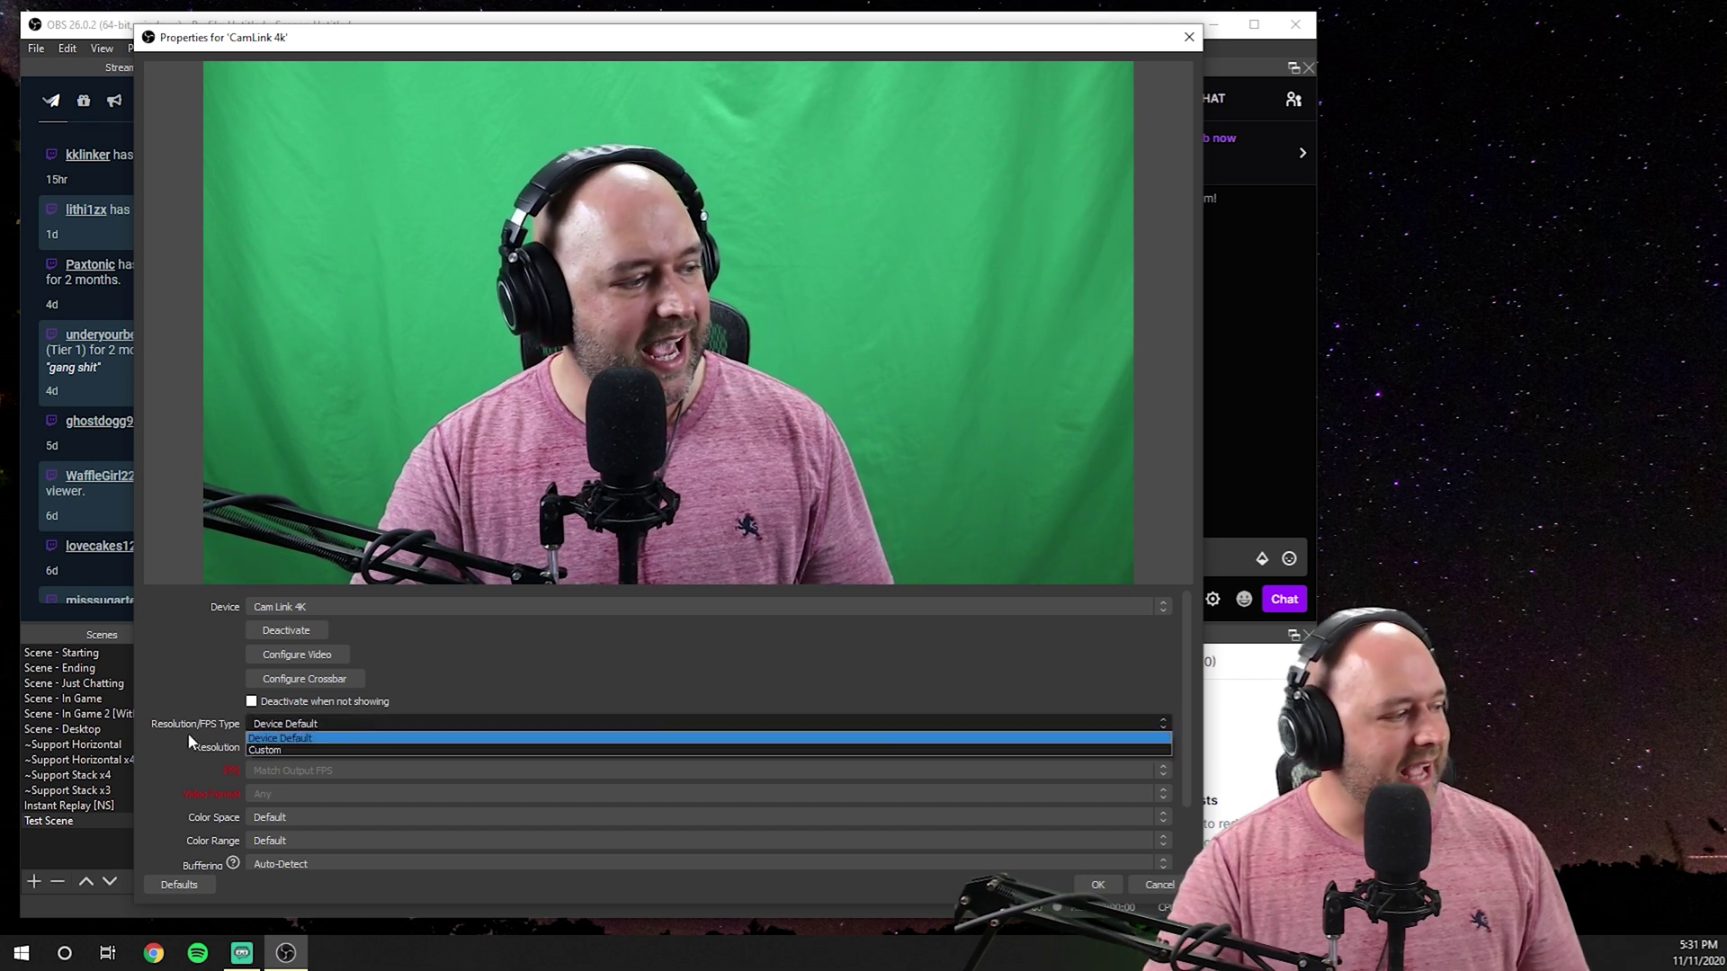
left_click(259, 749)
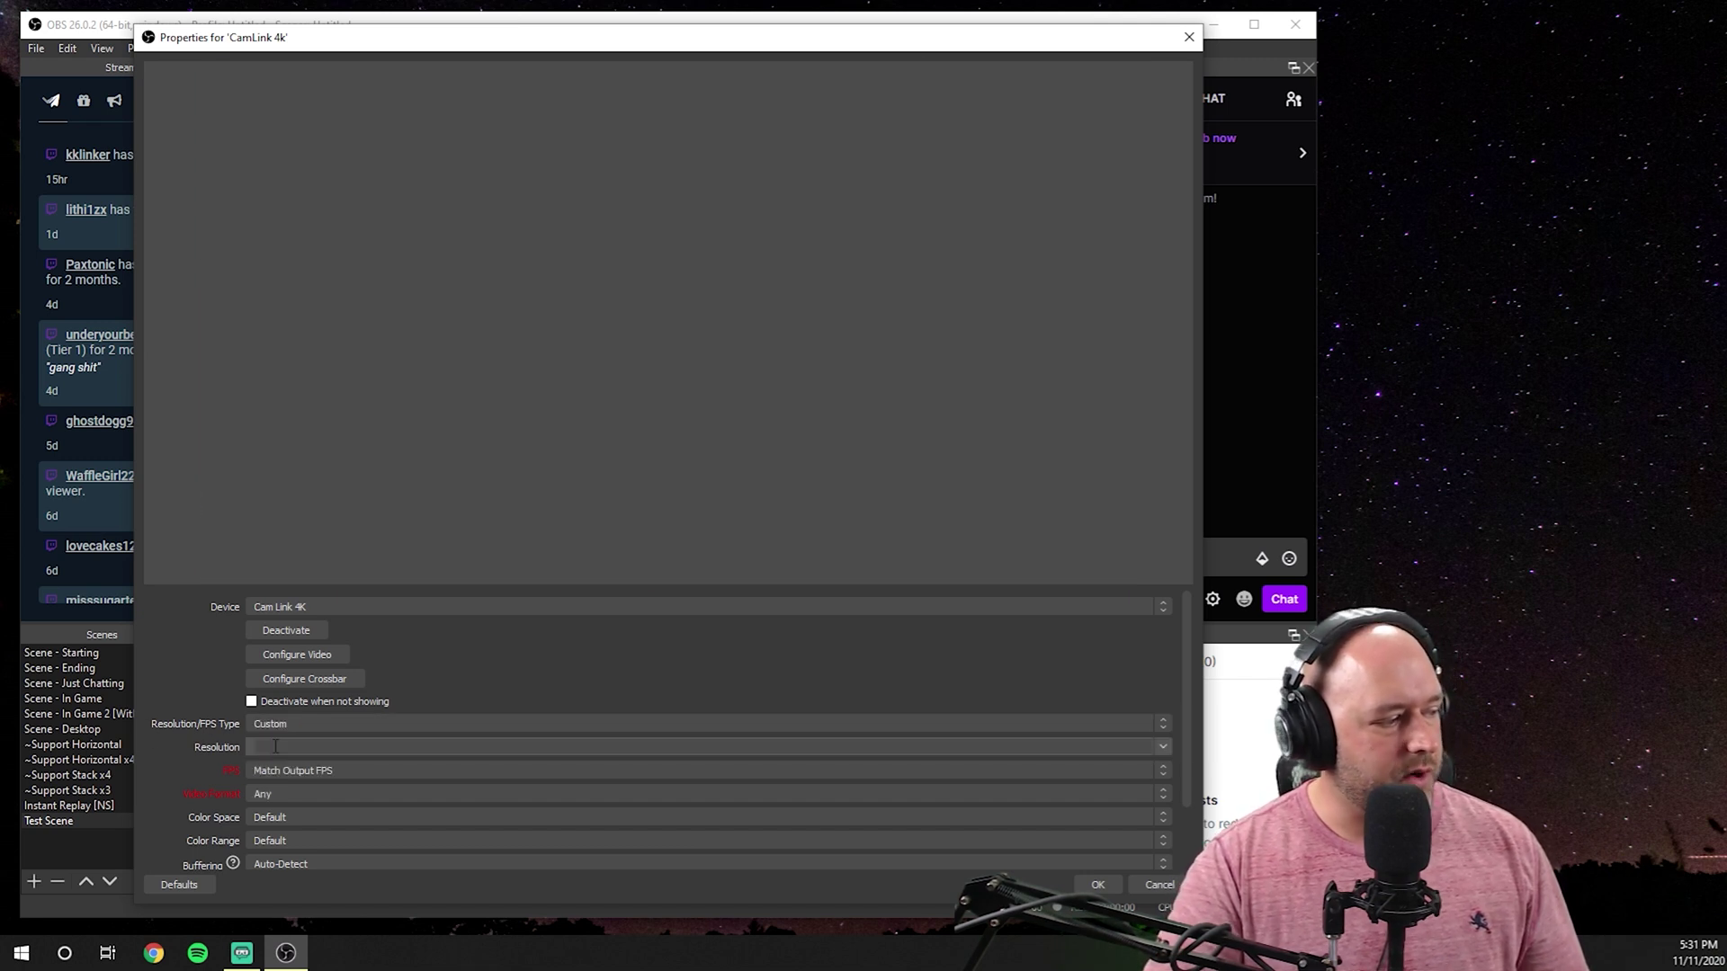
left_click(1163, 745)
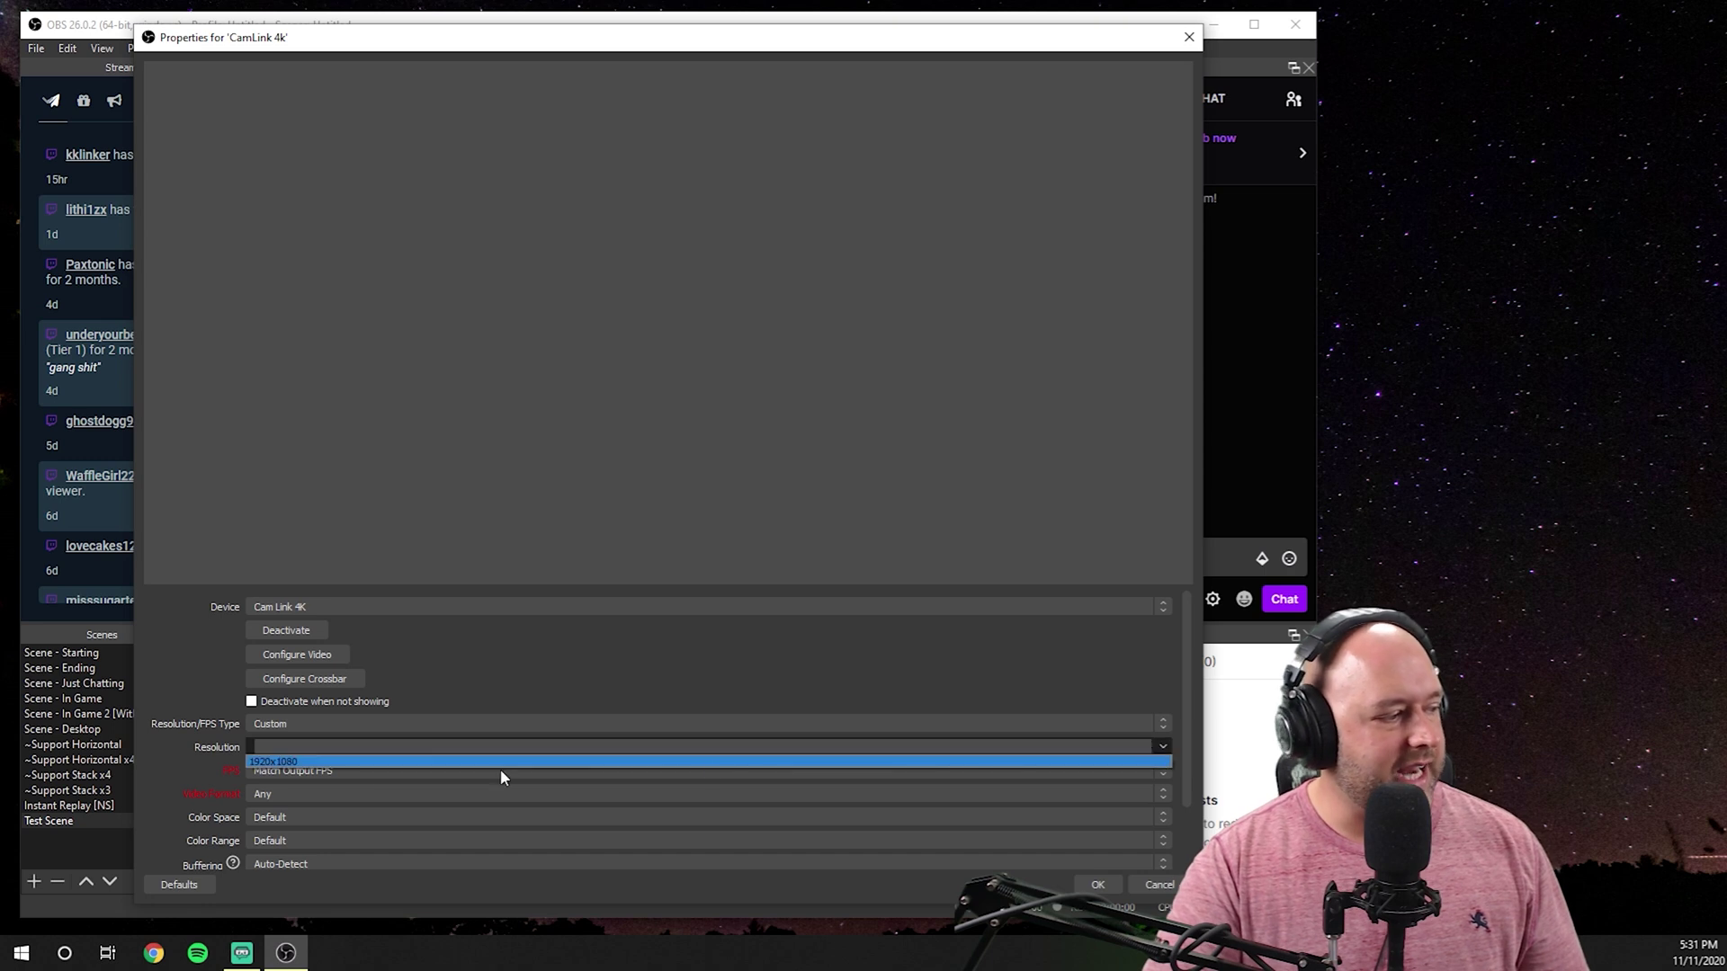
left_click(285, 763)
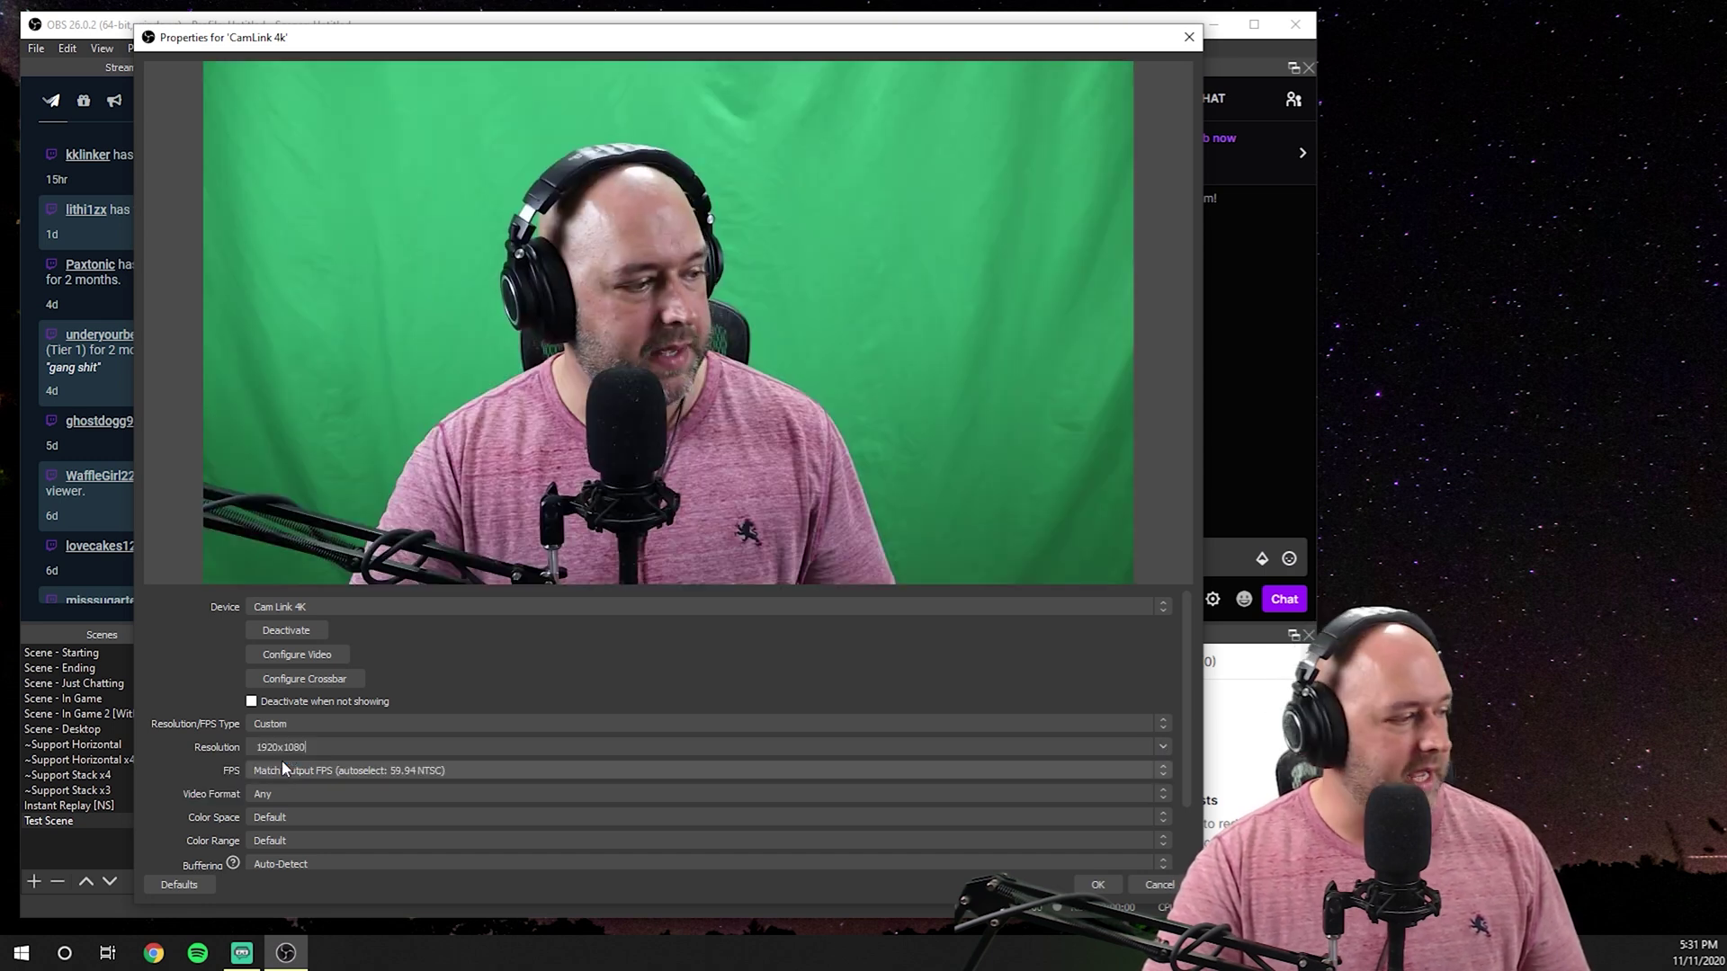
left_click(297, 770)
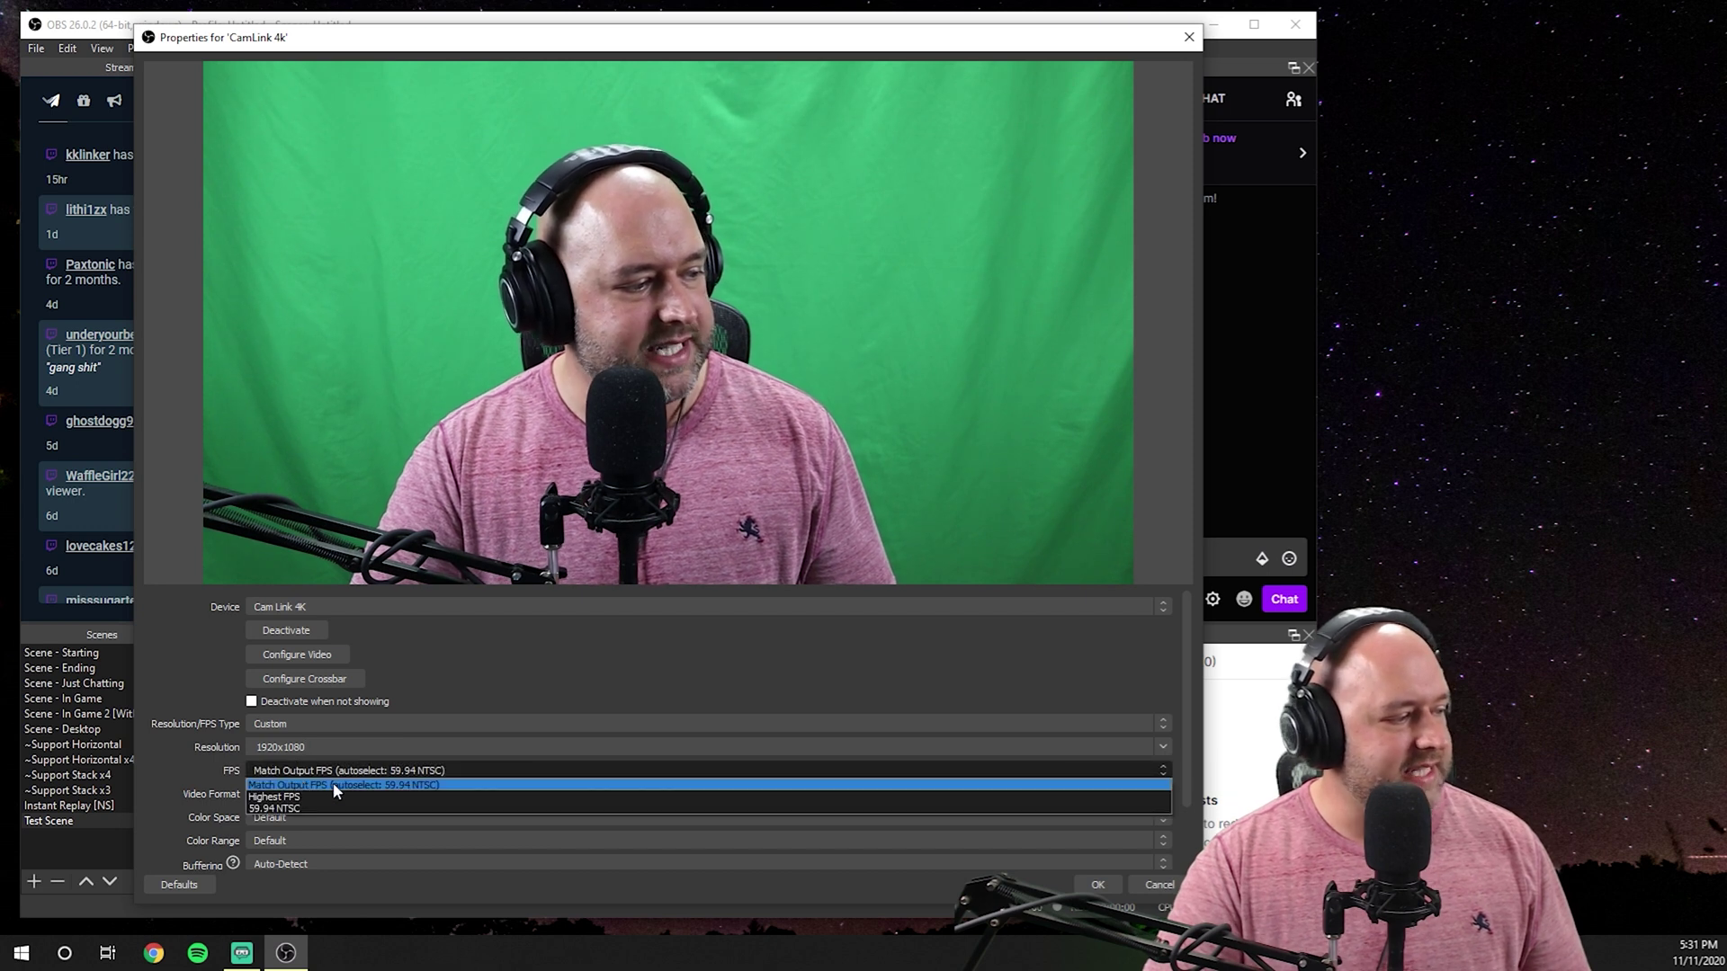
left_click(333, 783)
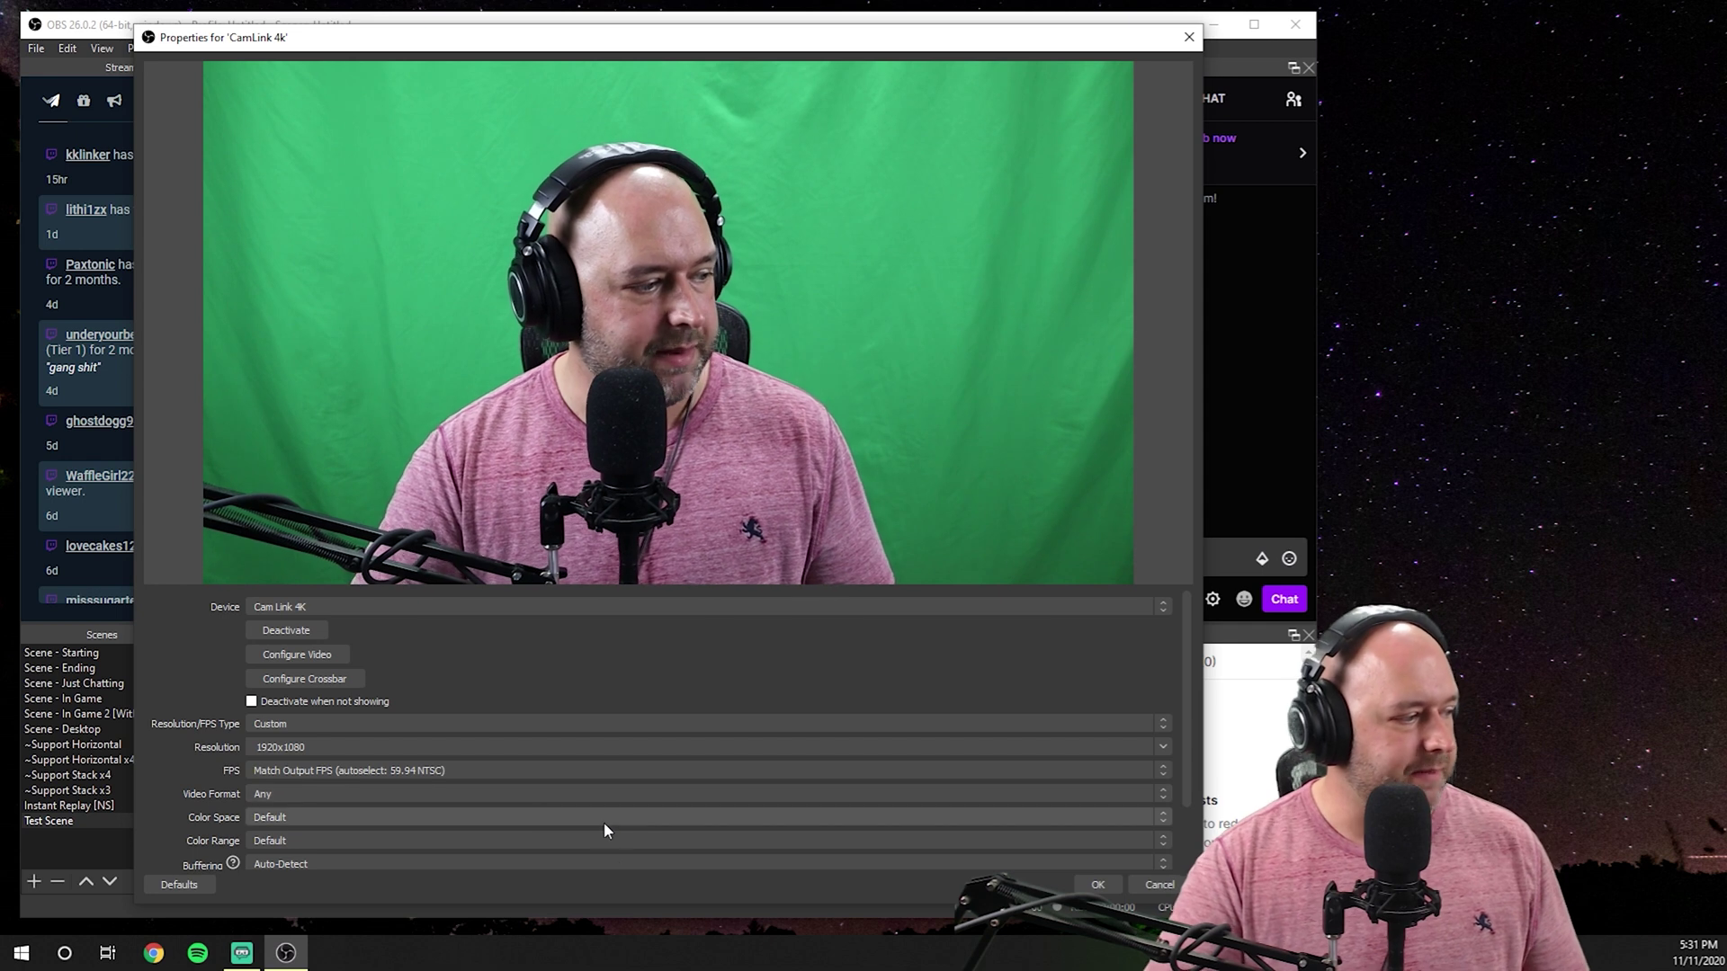
left_click(1112, 889)
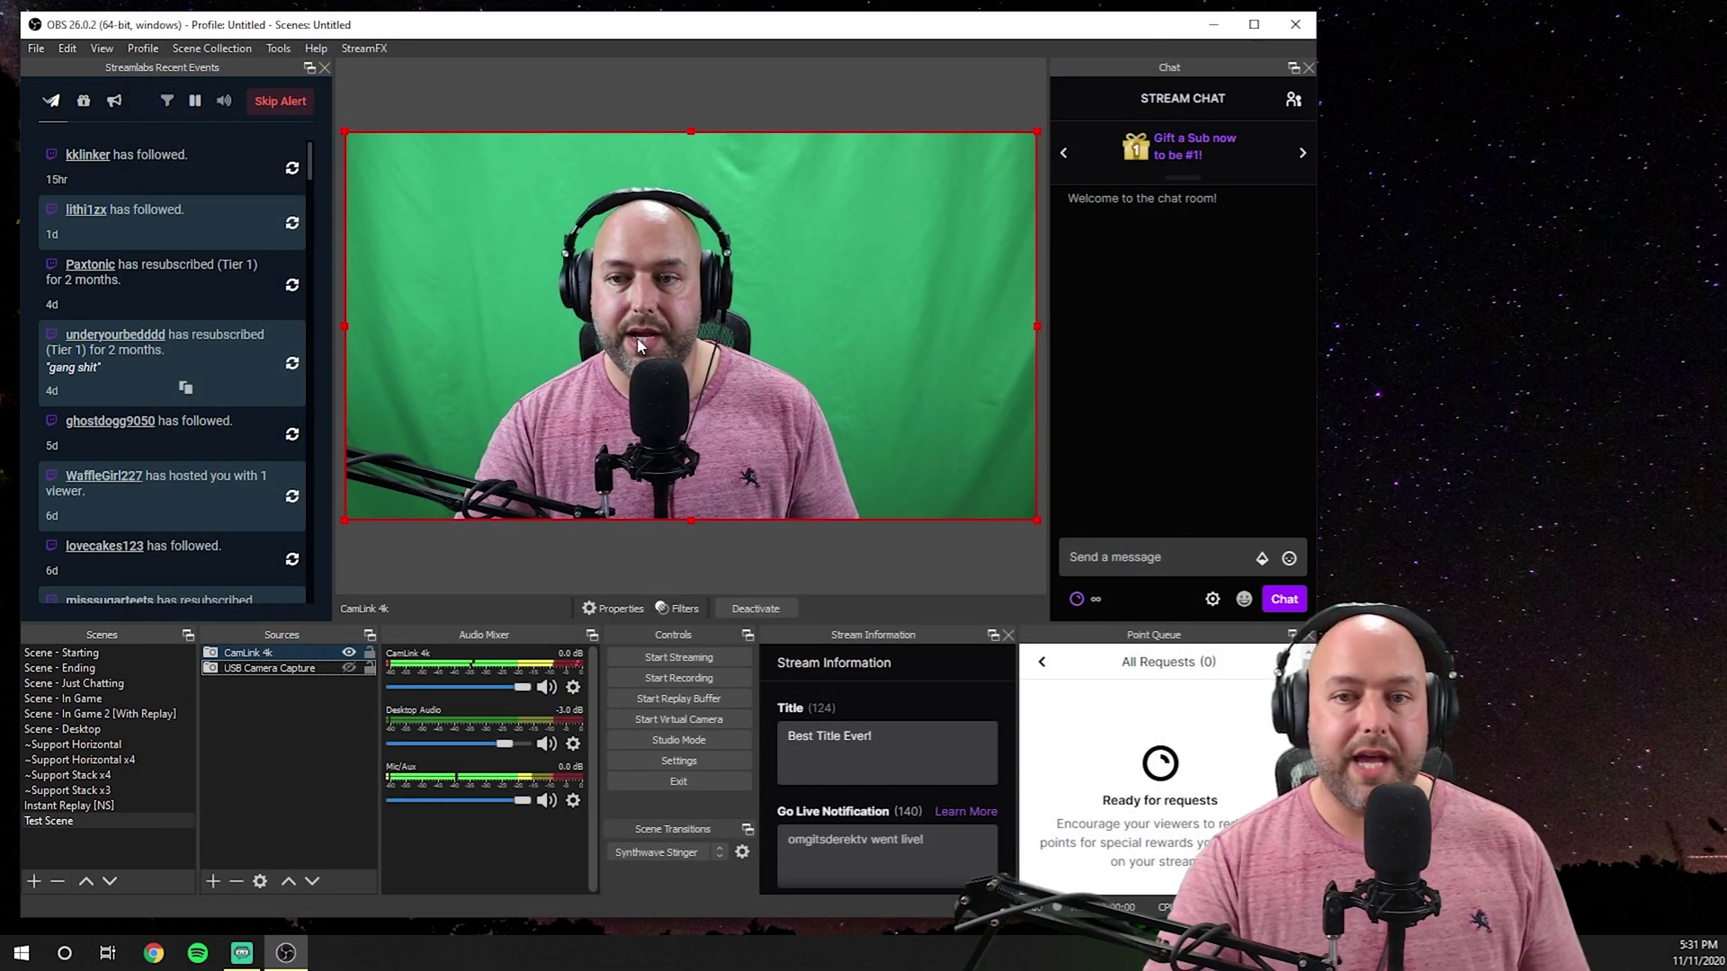
Step: Add a Chroma Key effect filter with its default name to the CamLink 4k source
right_click(237, 655)
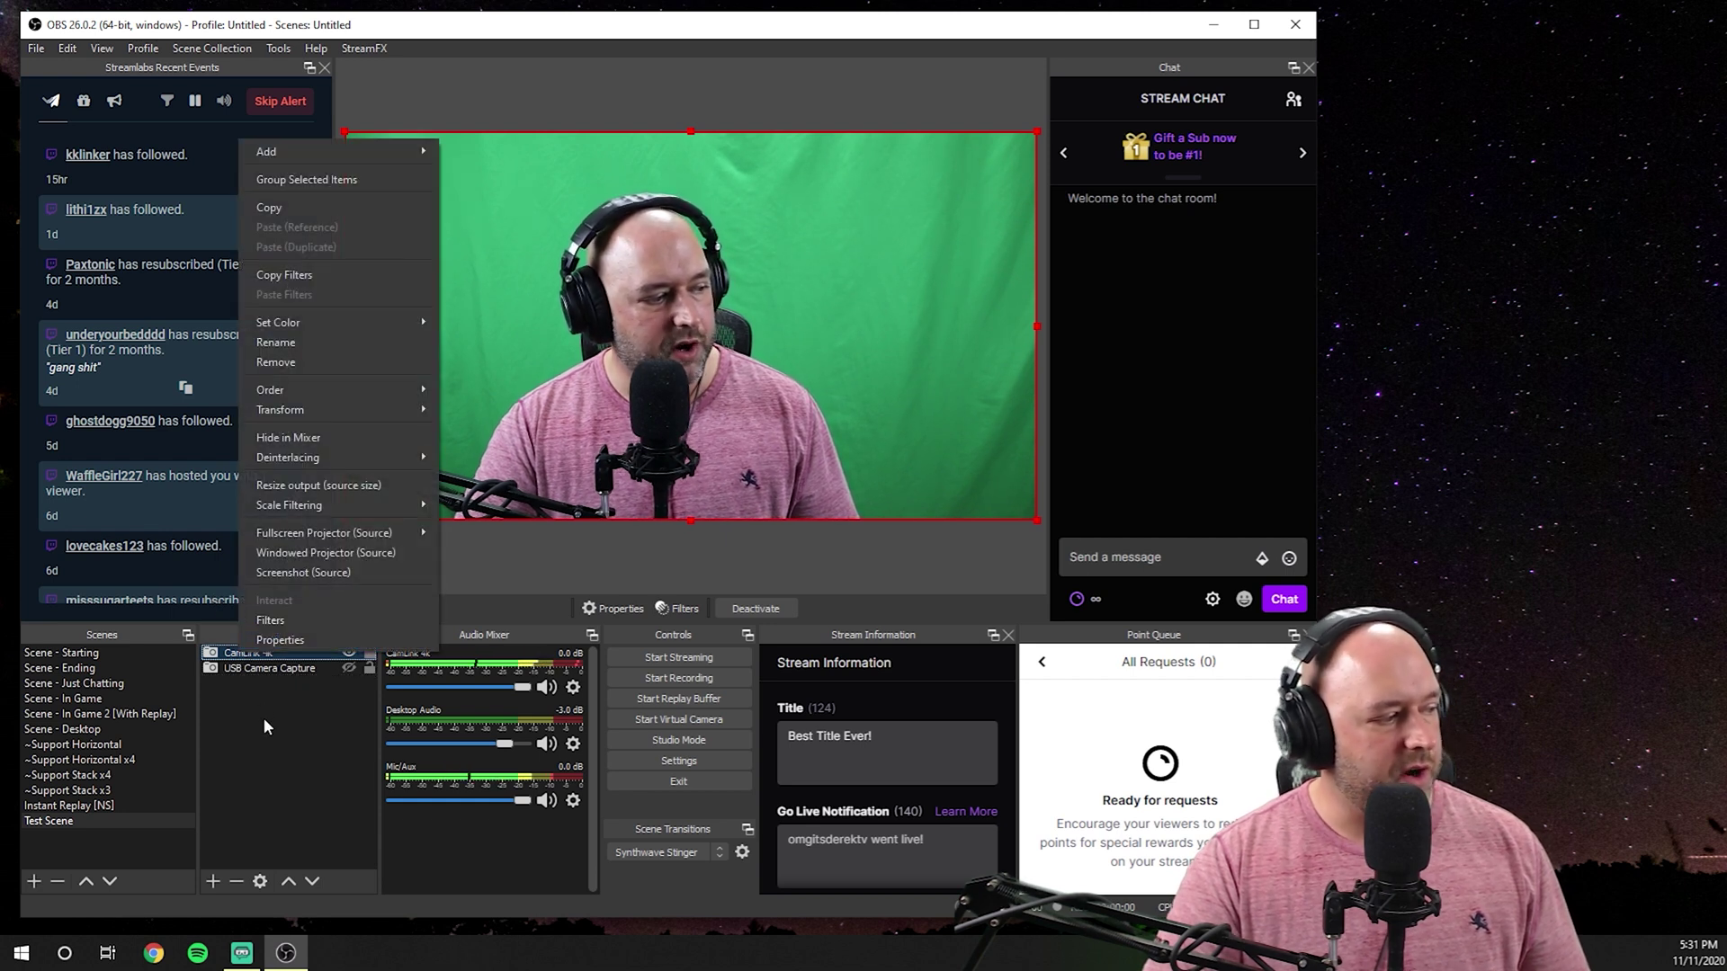
left_click(262, 718)
right_click(252, 656)
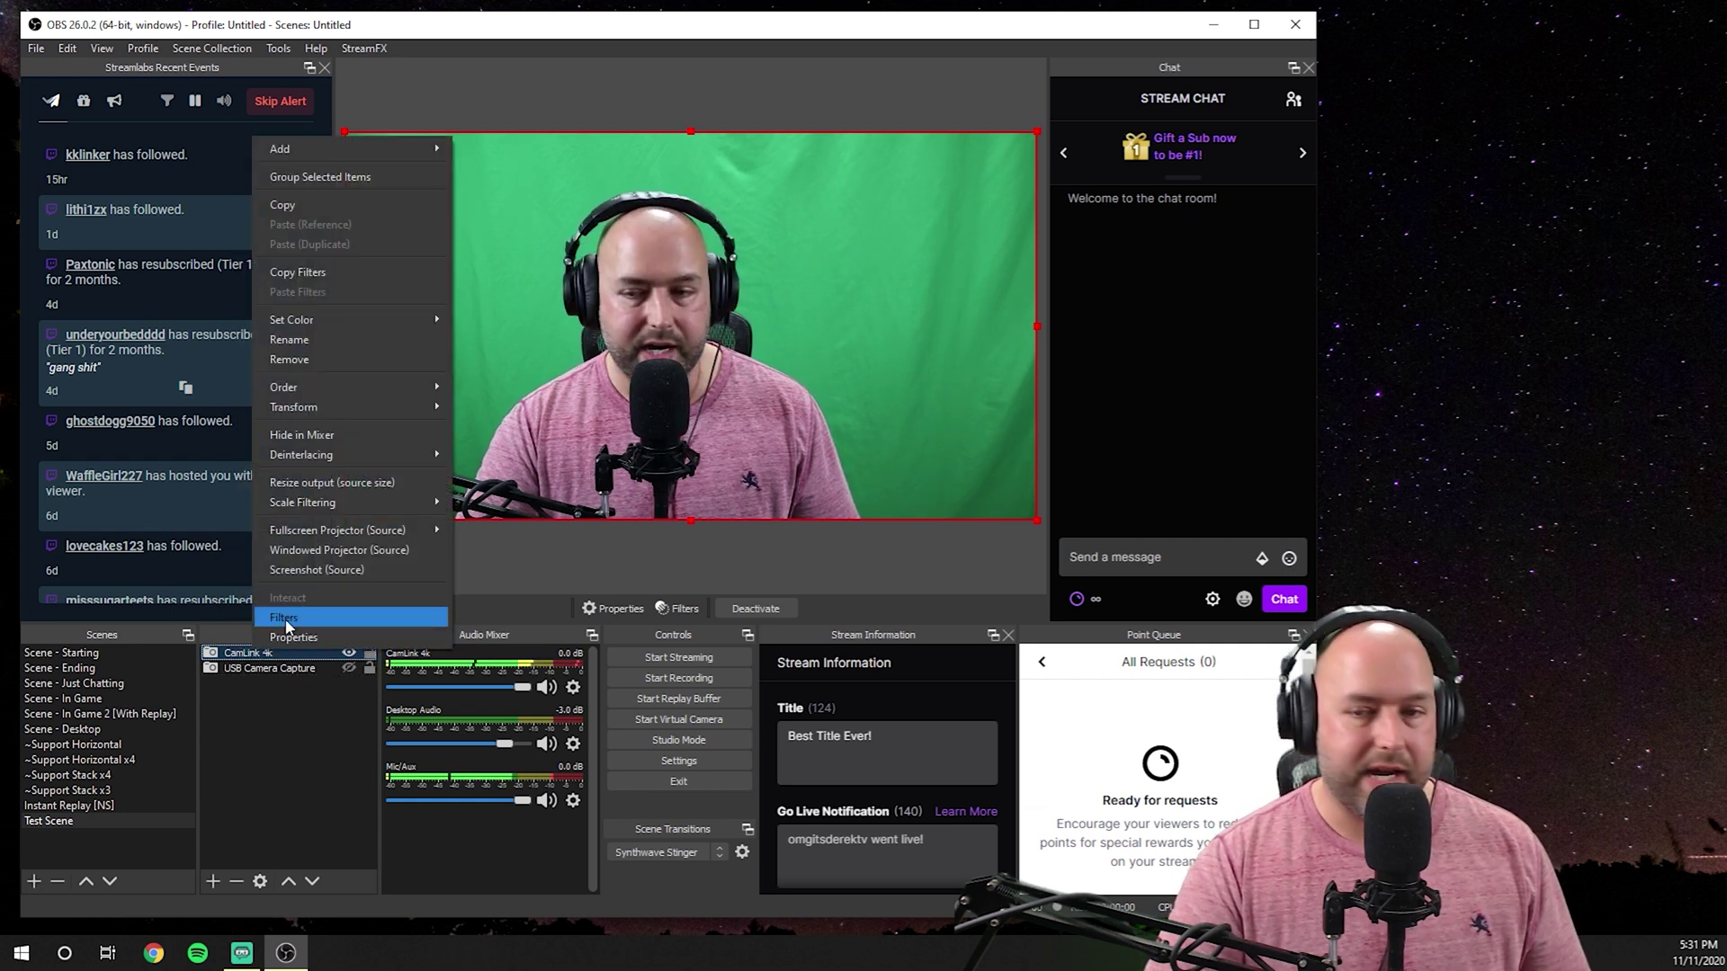
left_click(284, 619)
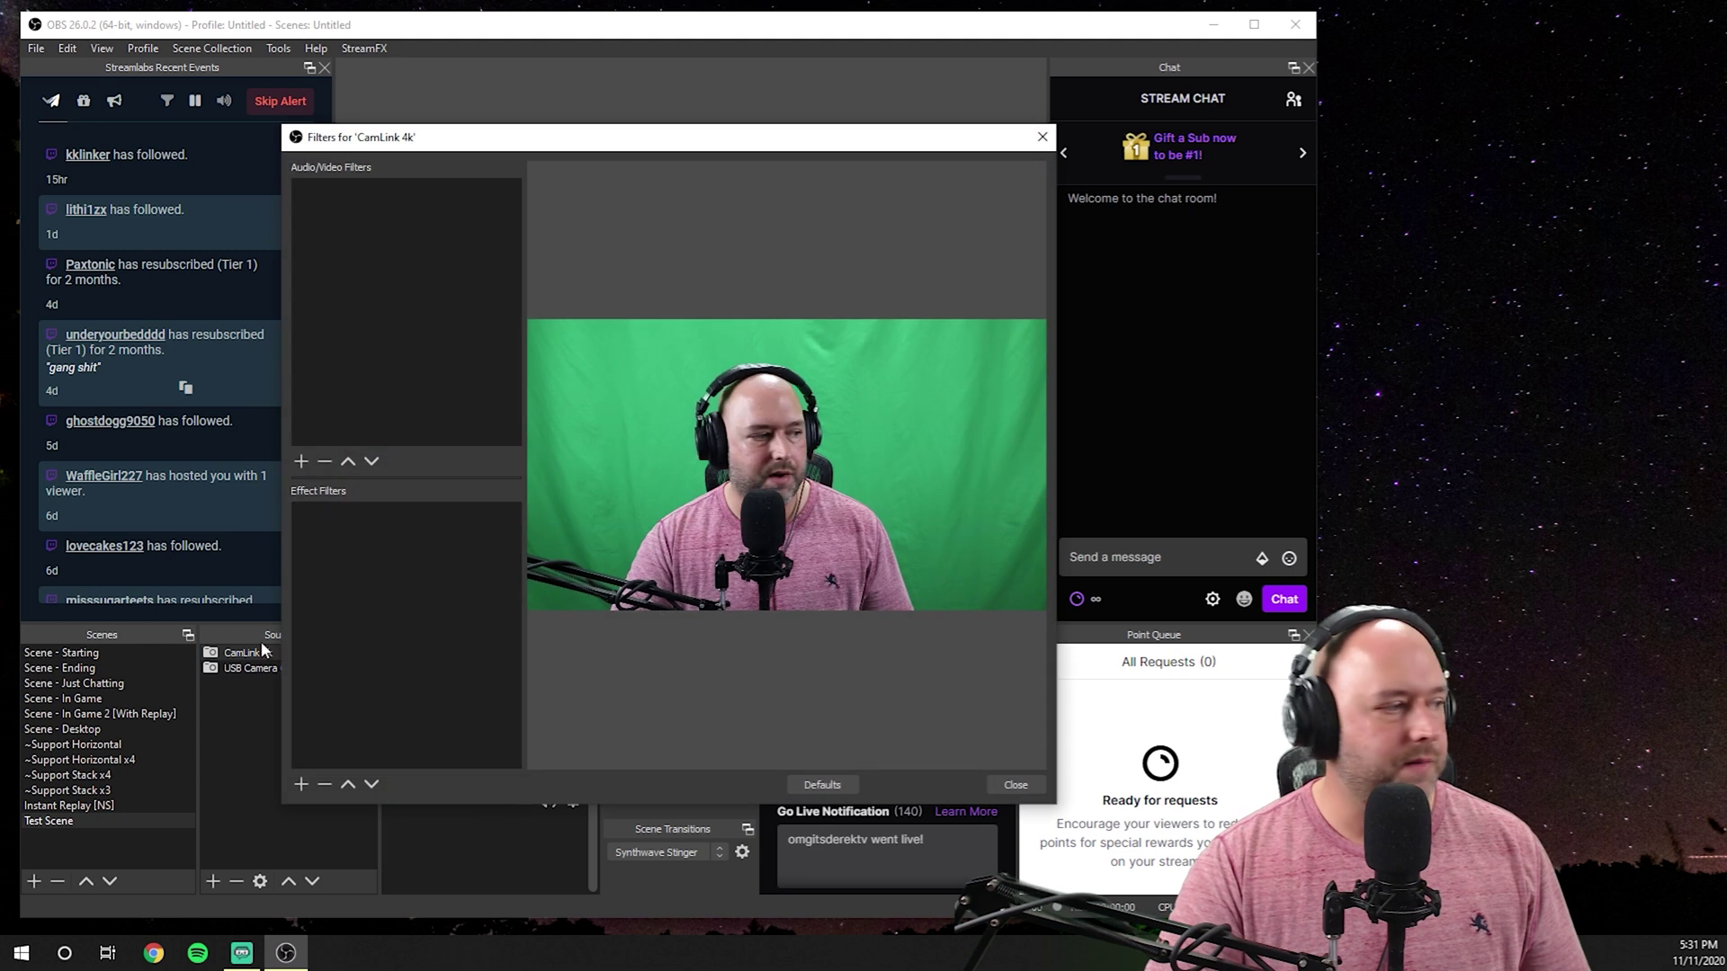
left_click(302, 784)
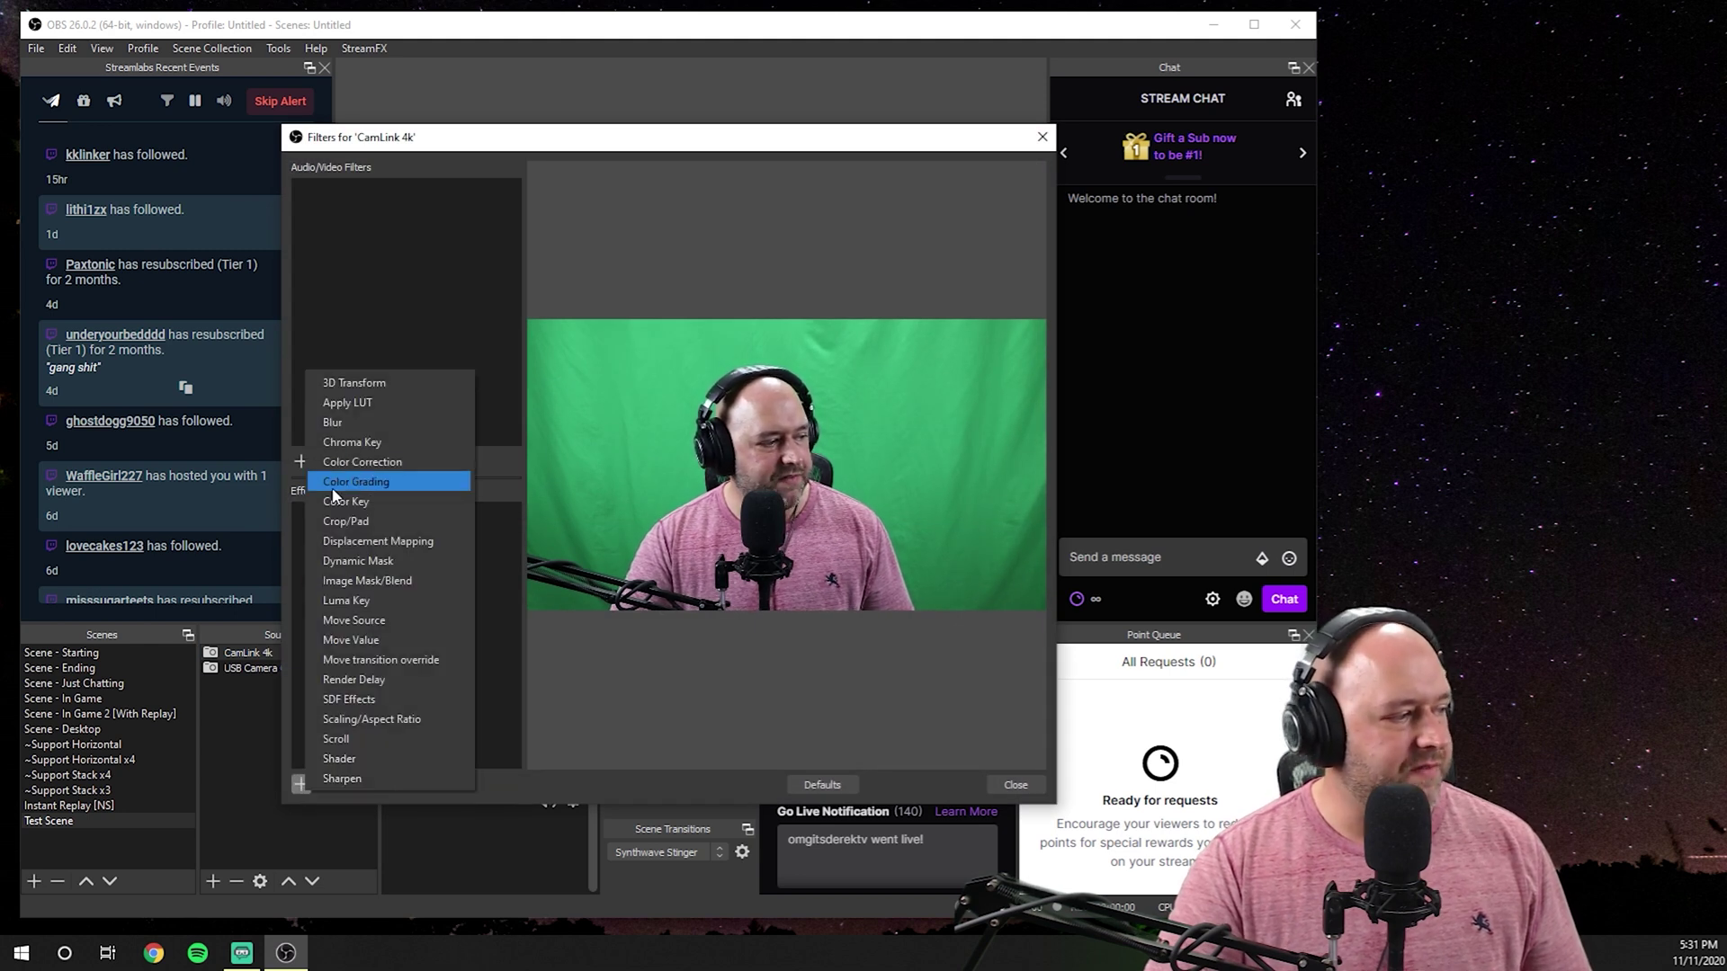
left_click(355, 443)
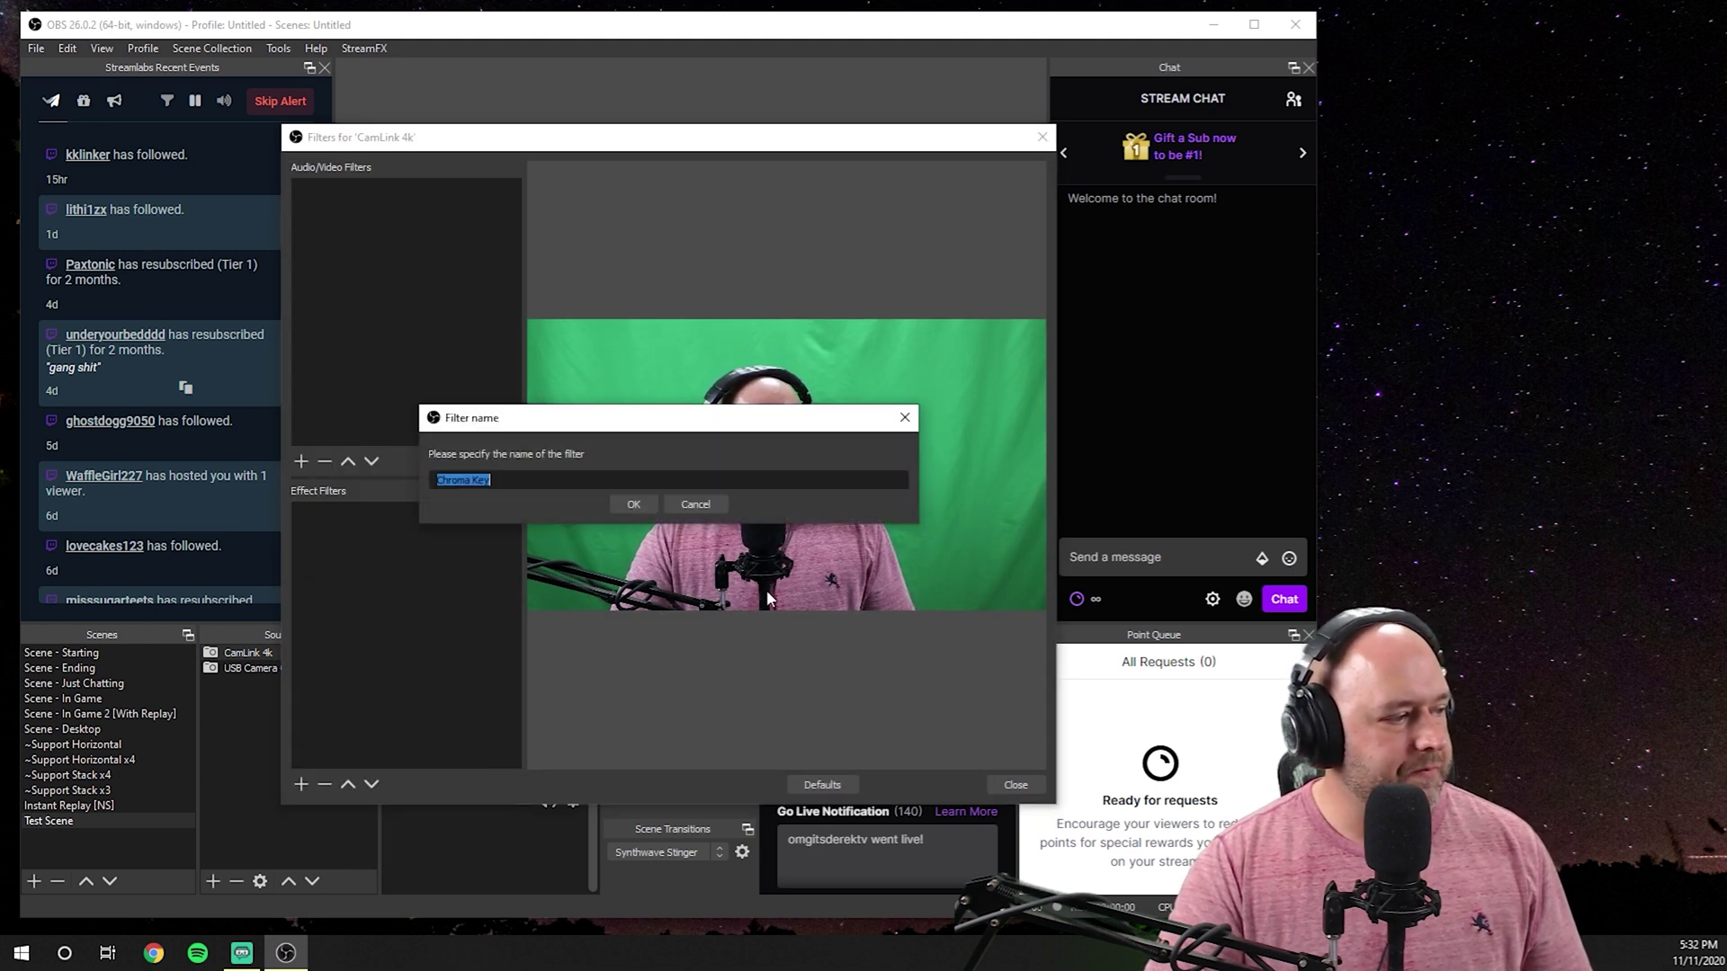
left_click(634, 505)
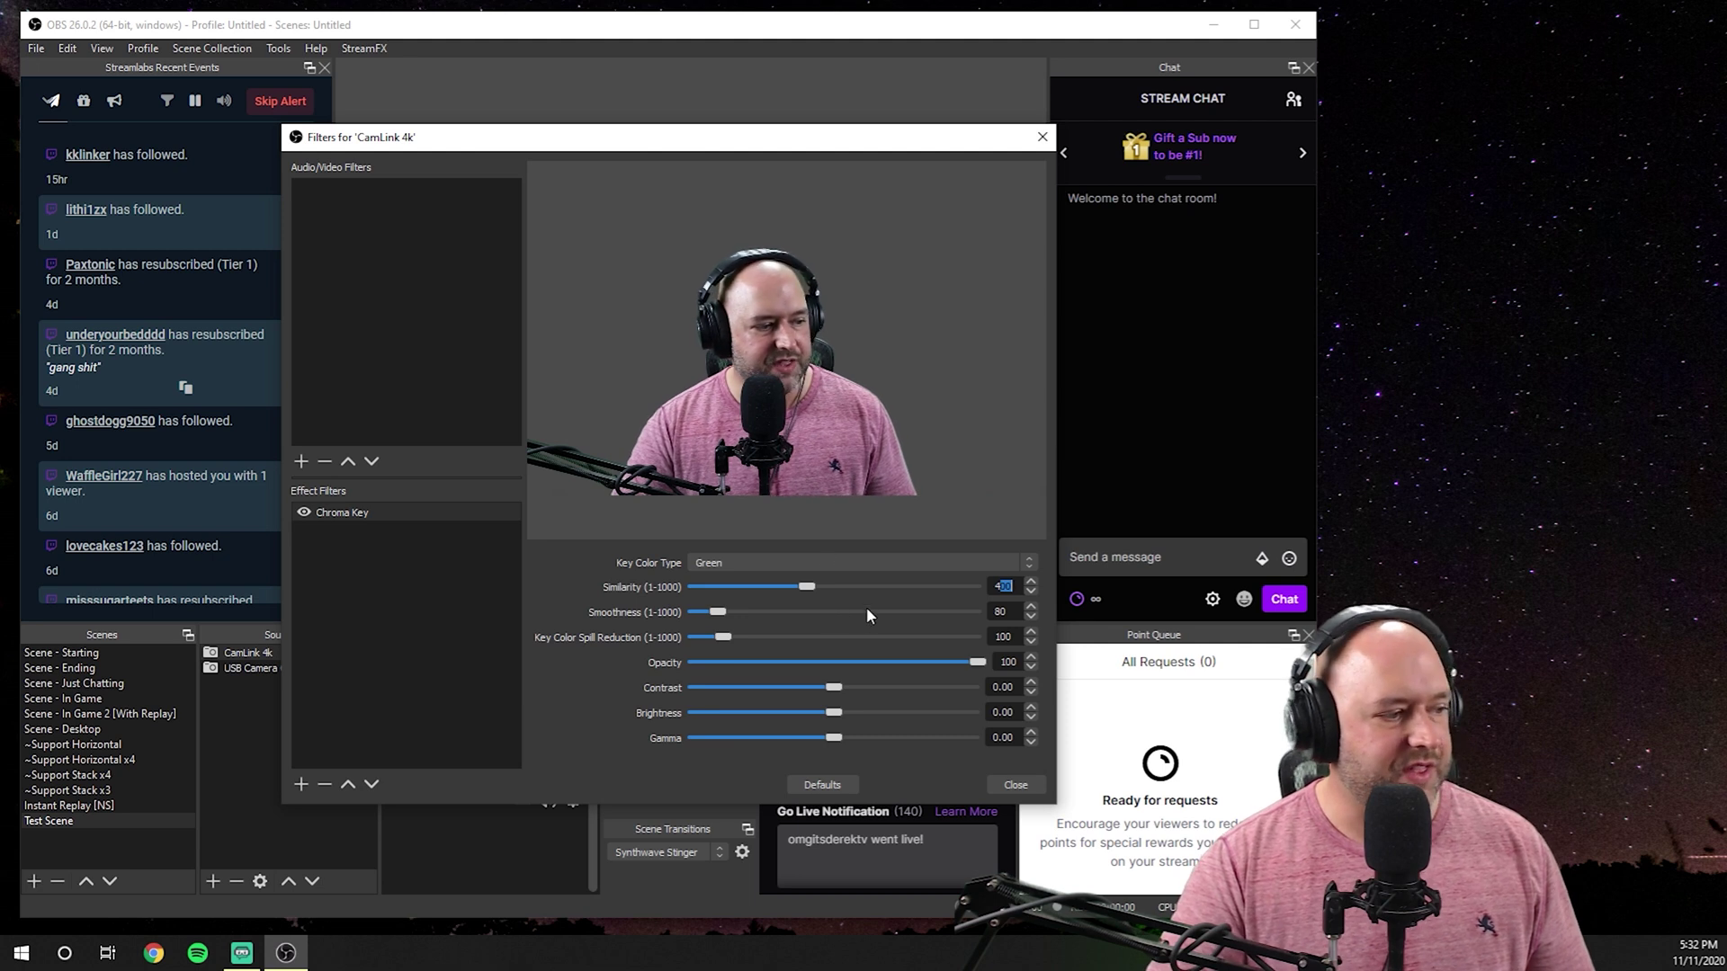
Step: Set the chroma key's Similarity to 420, Key Color Spill Reduction to 80 and Smoothness to 60, and close the filters
type("40")
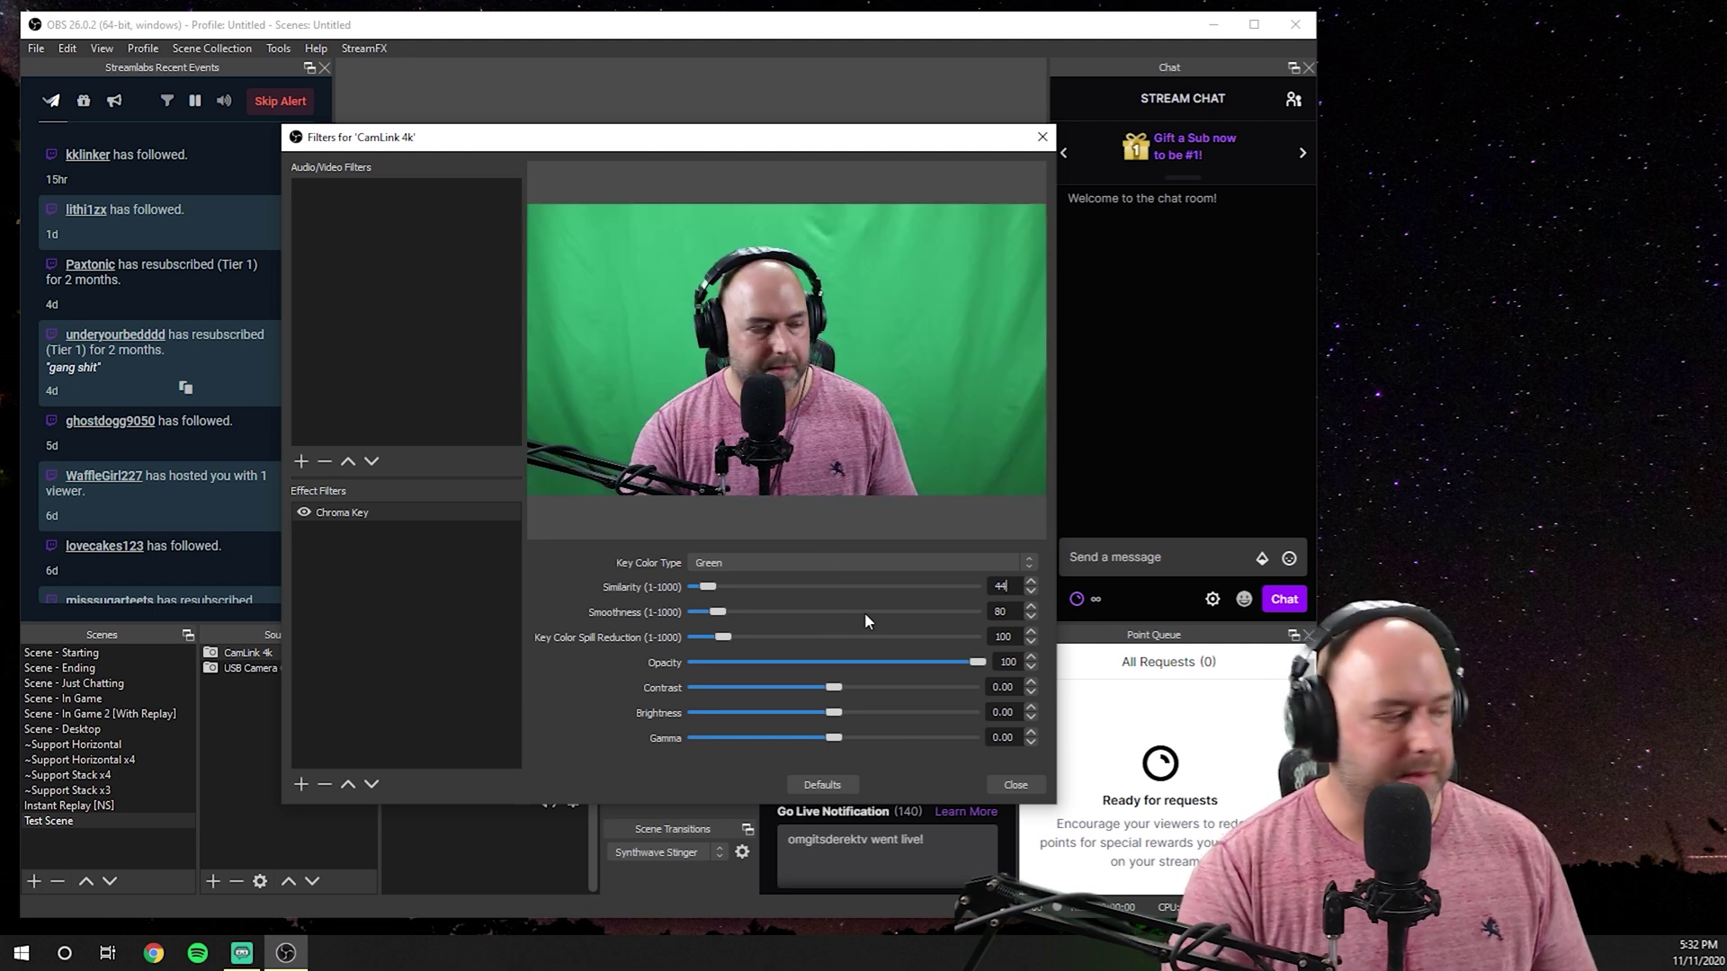
key("BackSpace")
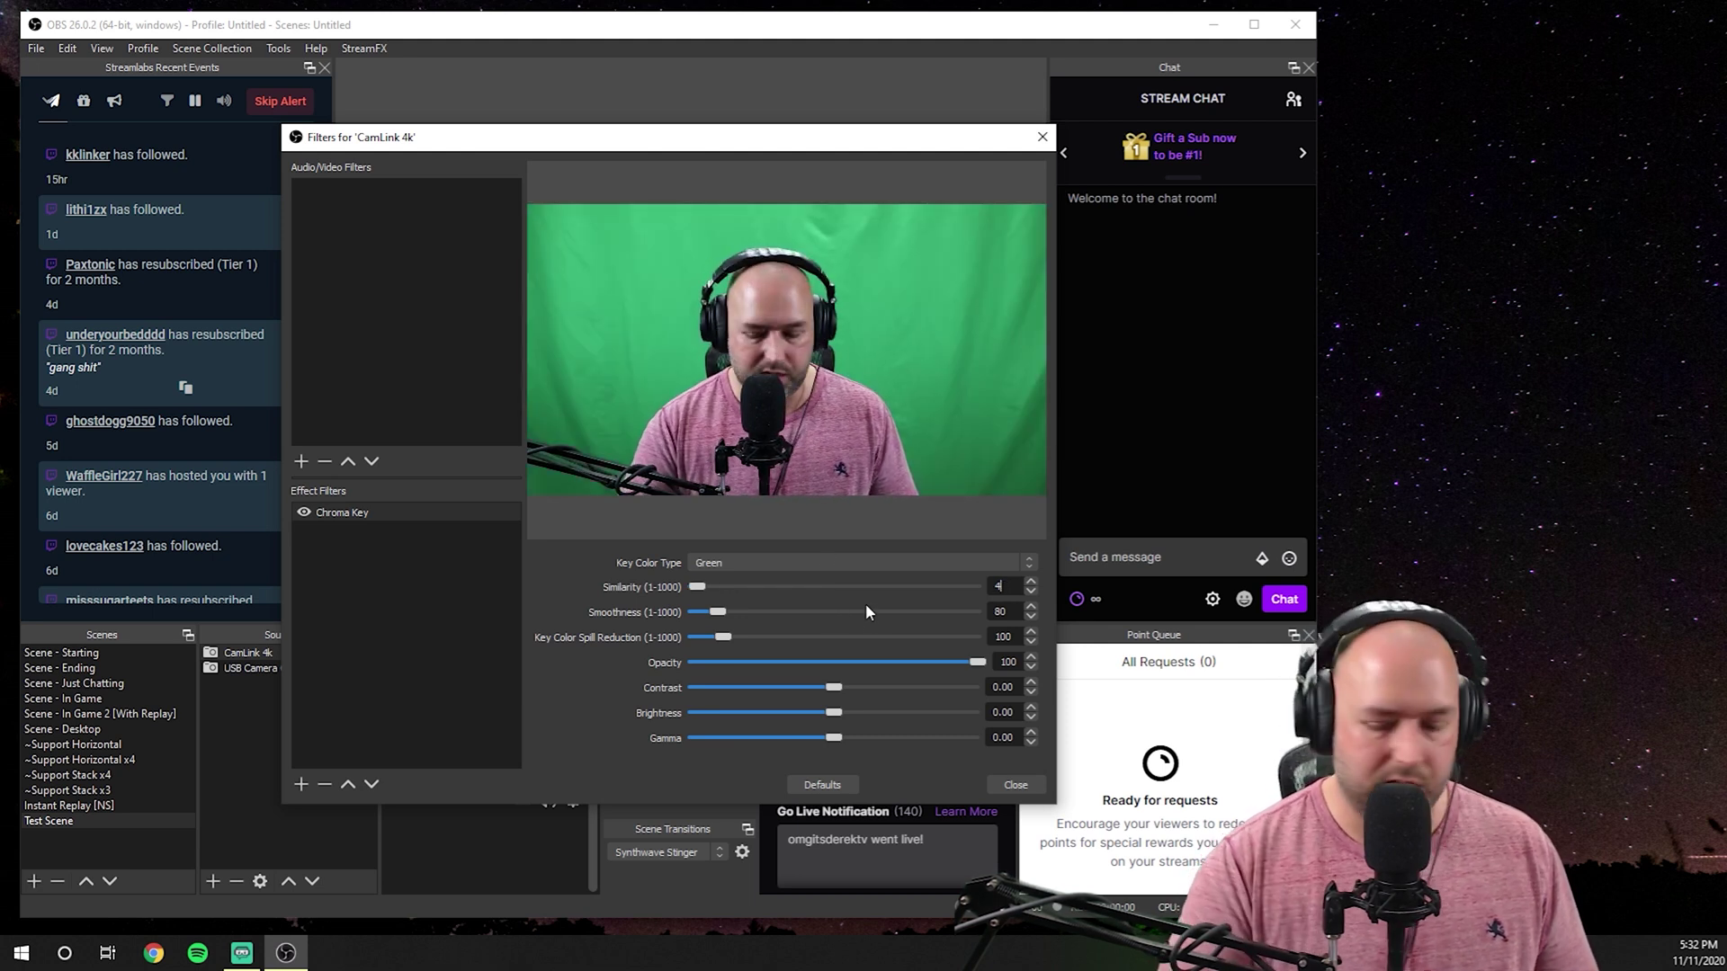
key("BackSpace")
type("20")
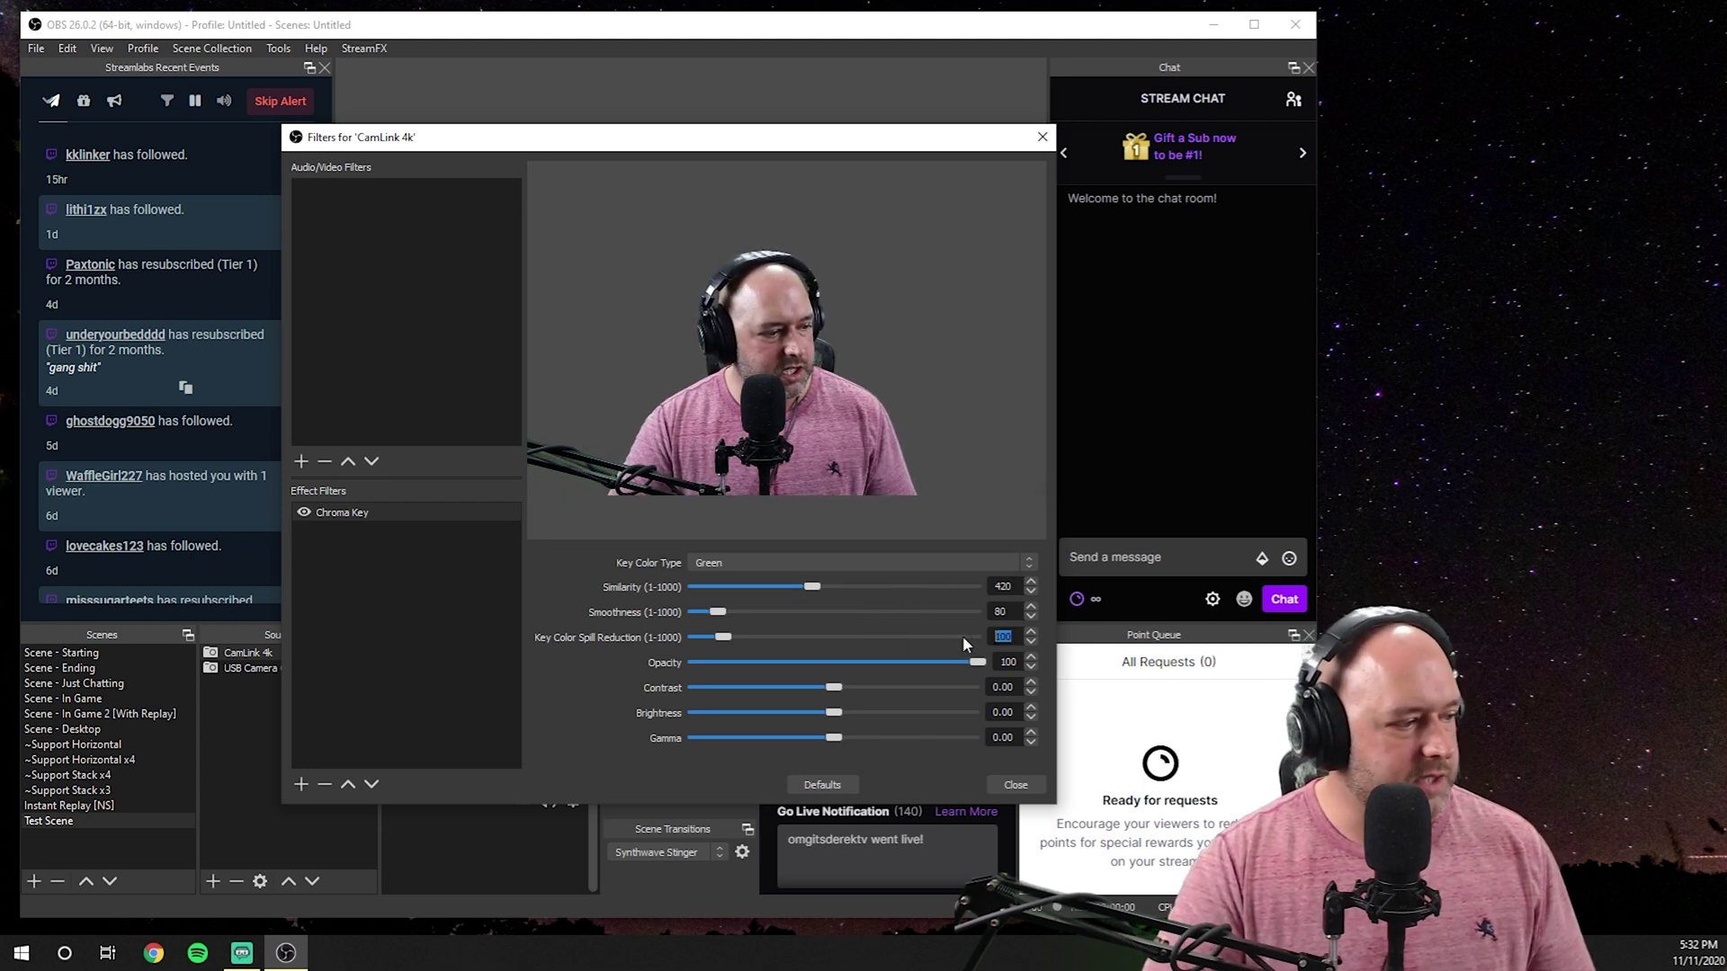
type("80")
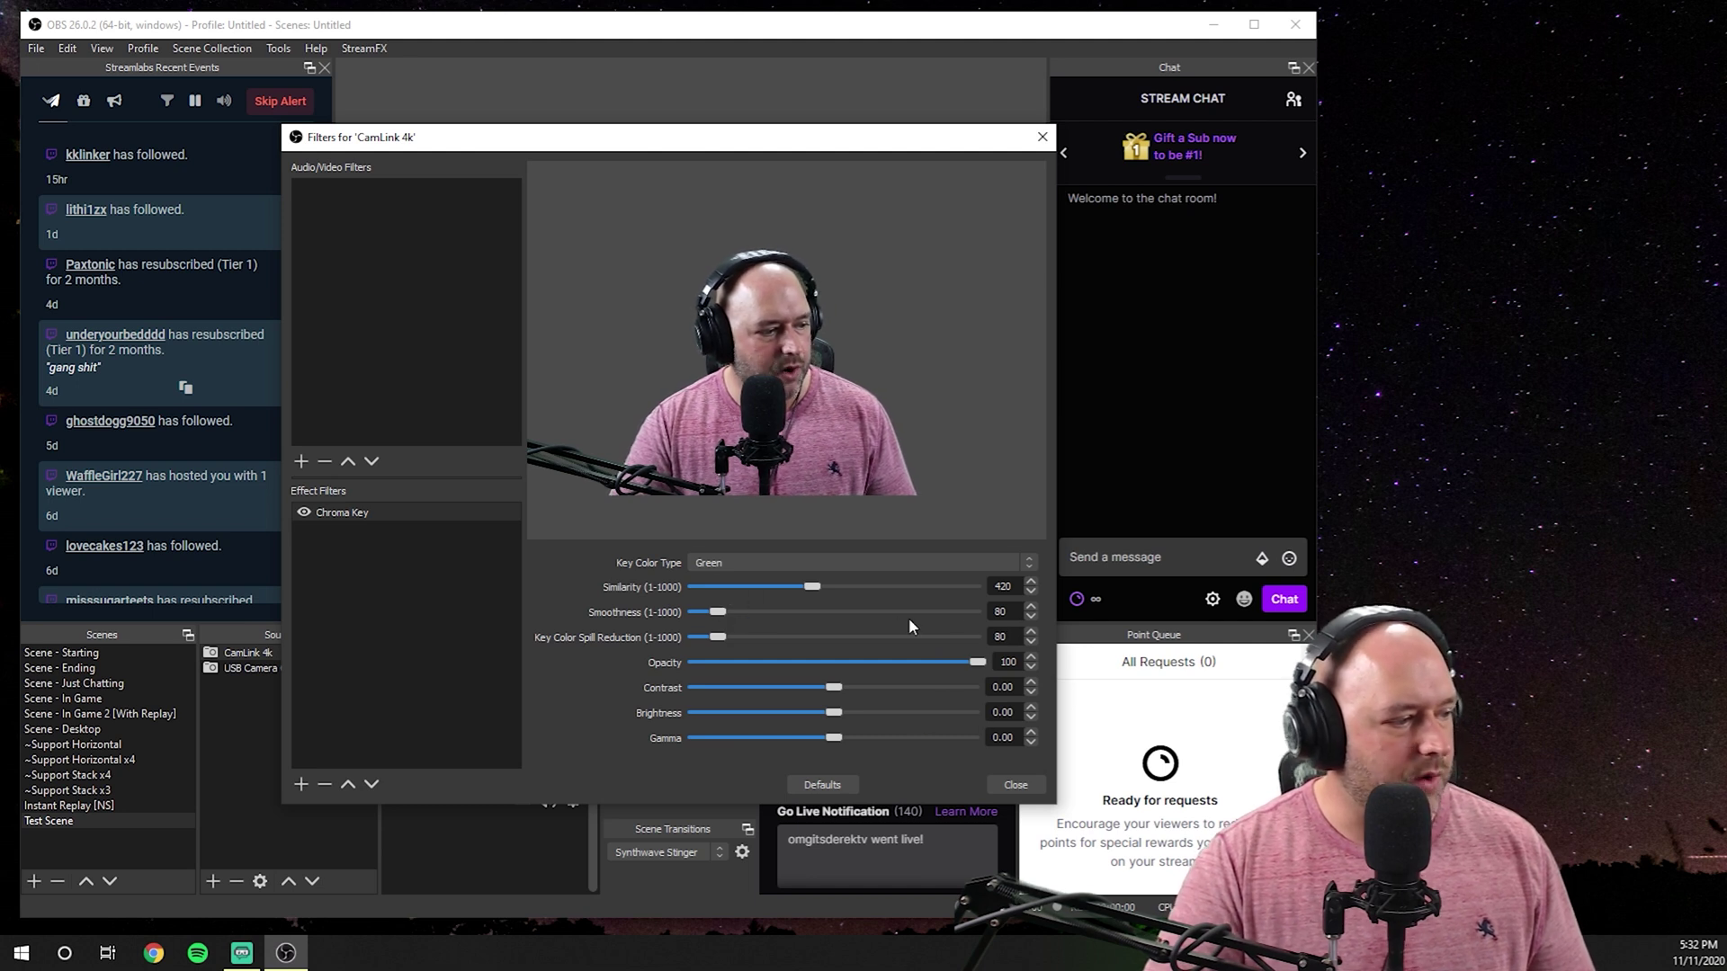
type("6")
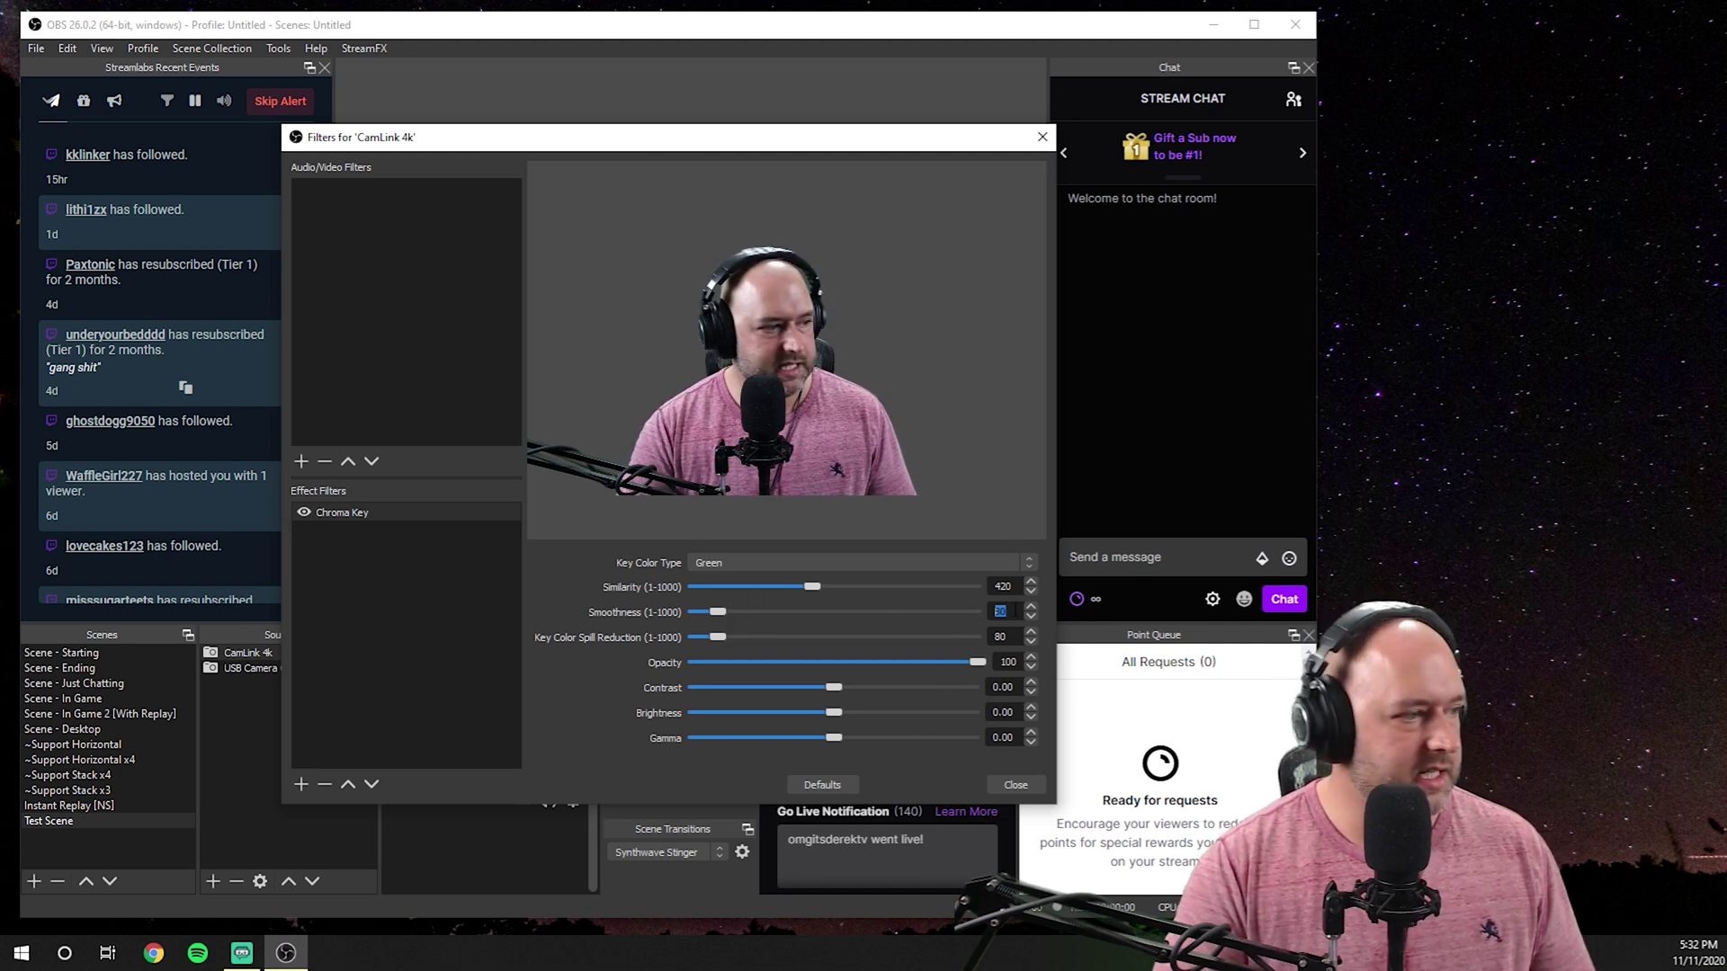
type("0")
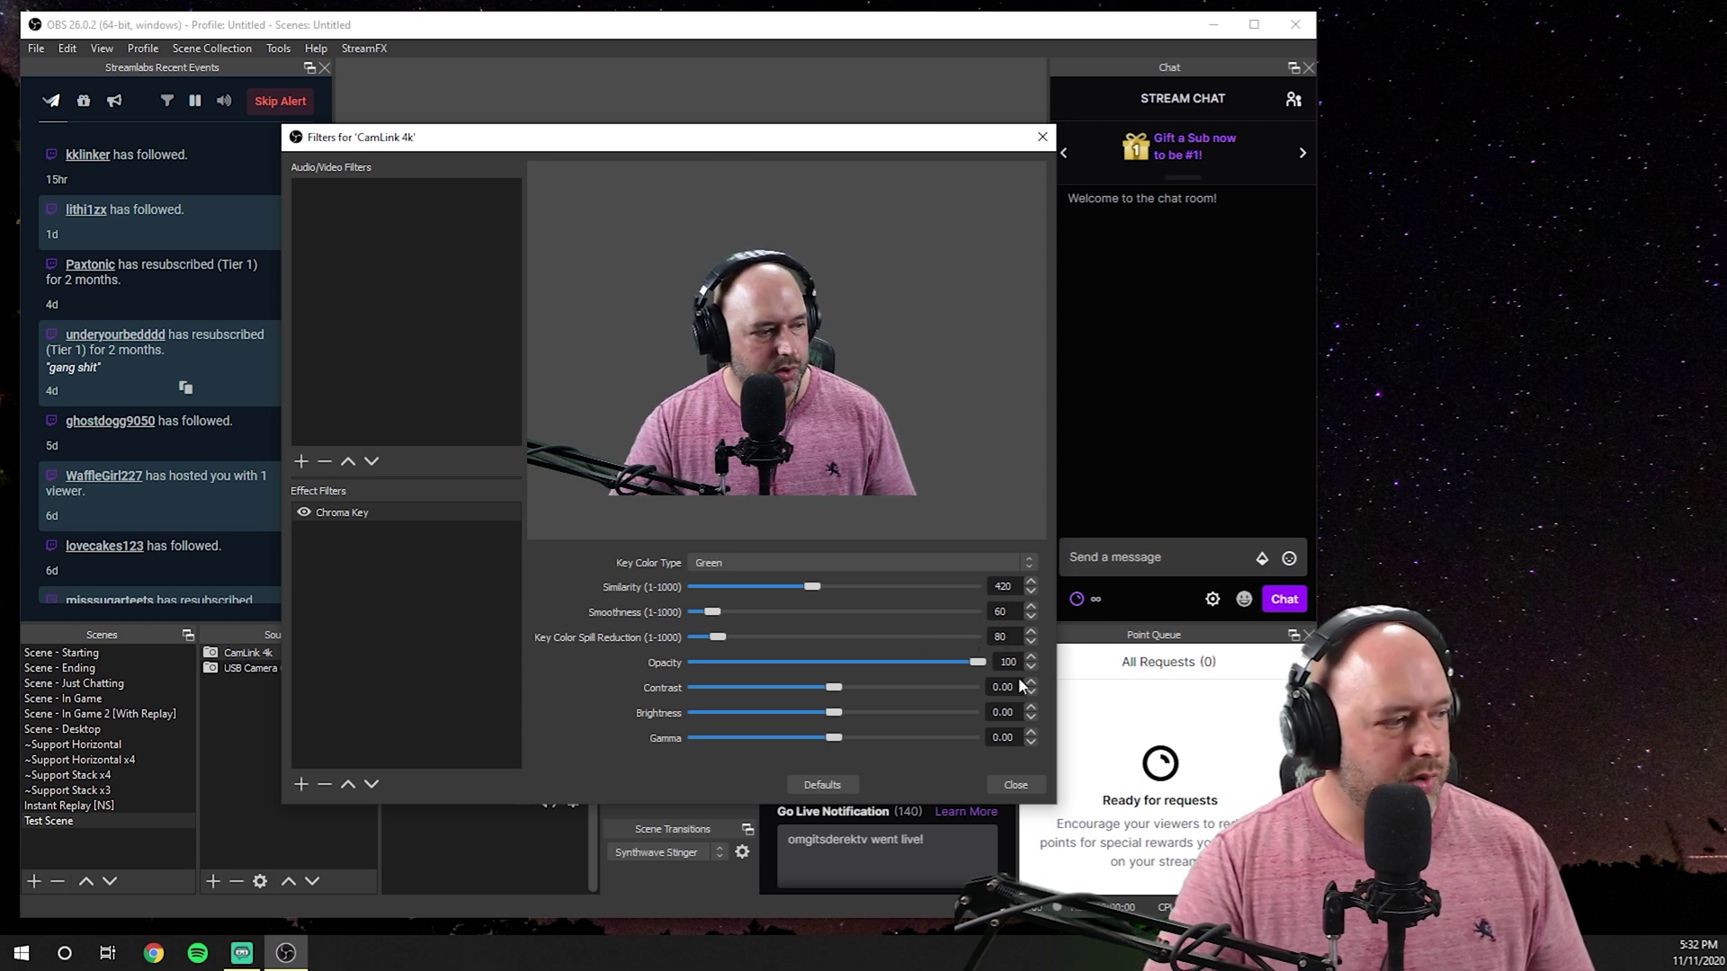
left_click(1002, 786)
Step: Add a Color Correction effect filter with its default name to the CamLink 4k source
right_click(252, 655)
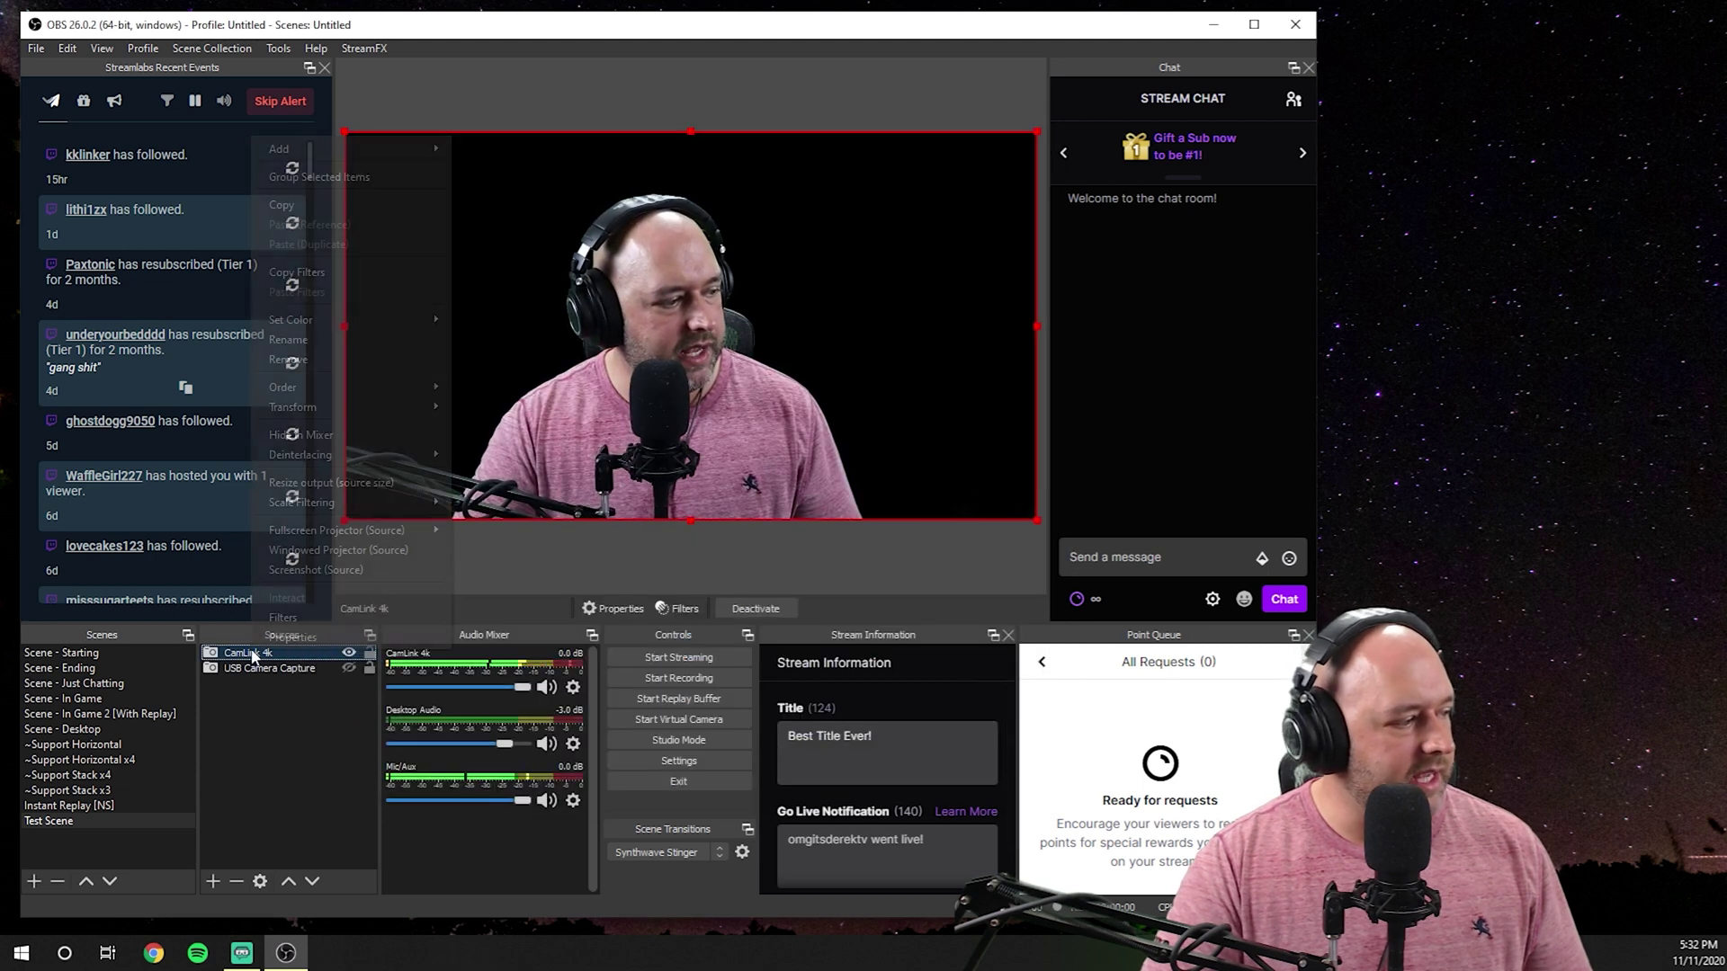
left_click(283, 617)
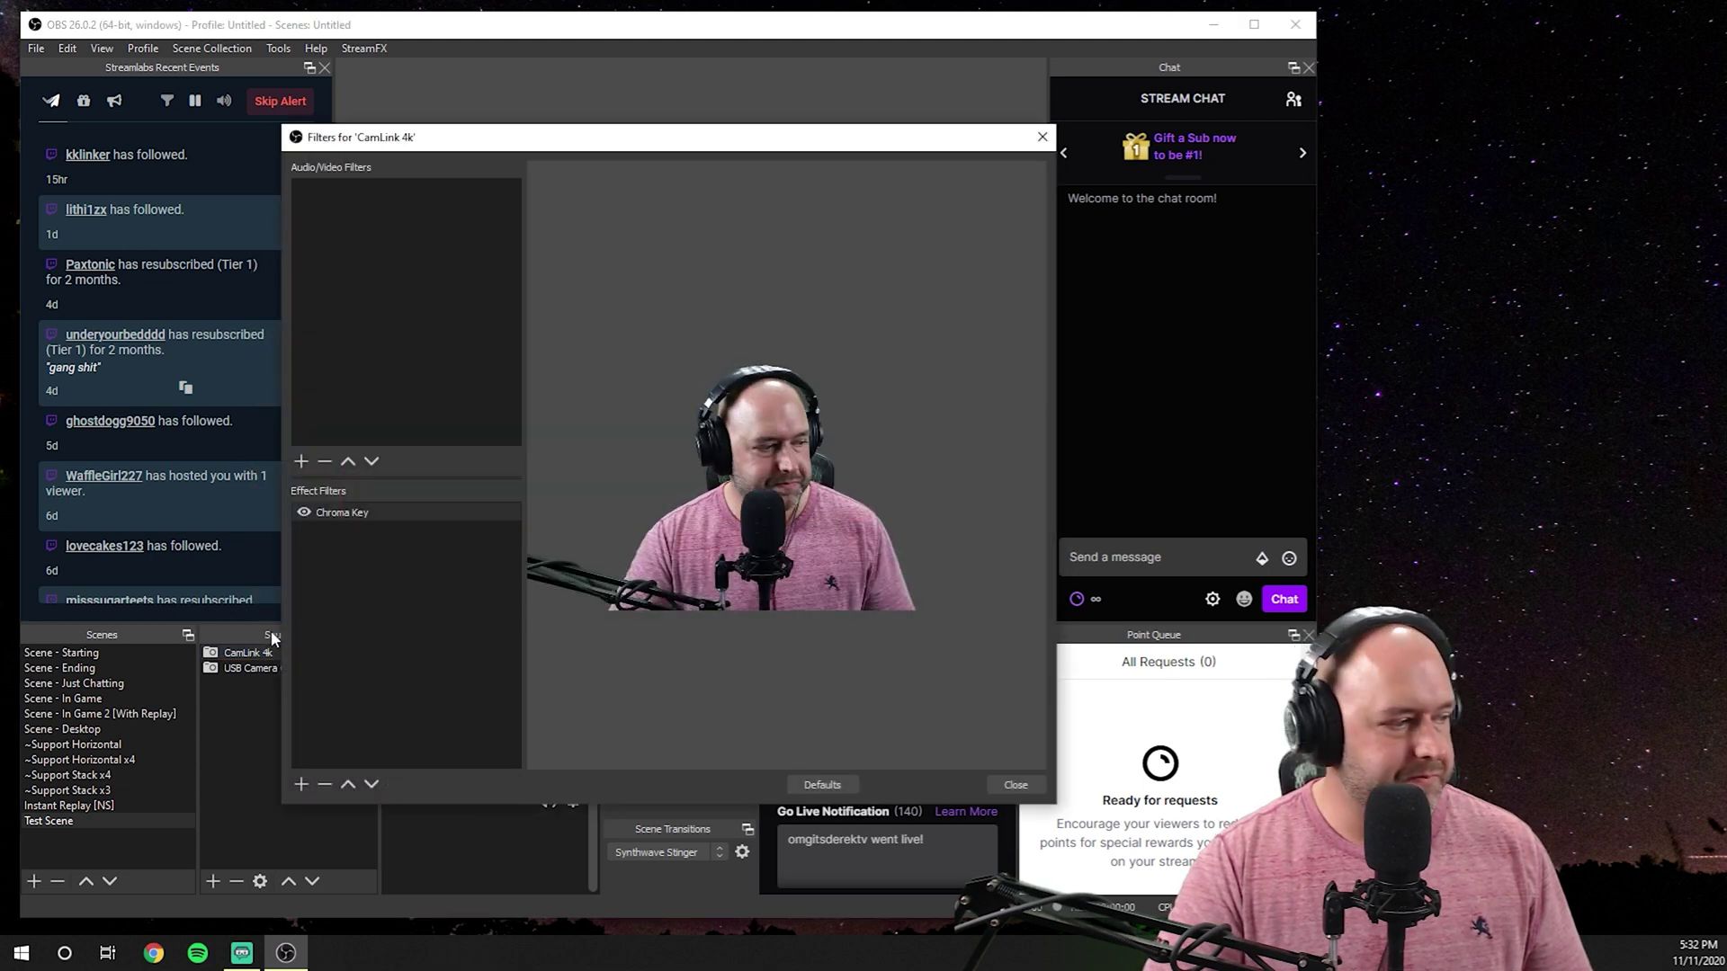
left_click(301, 784)
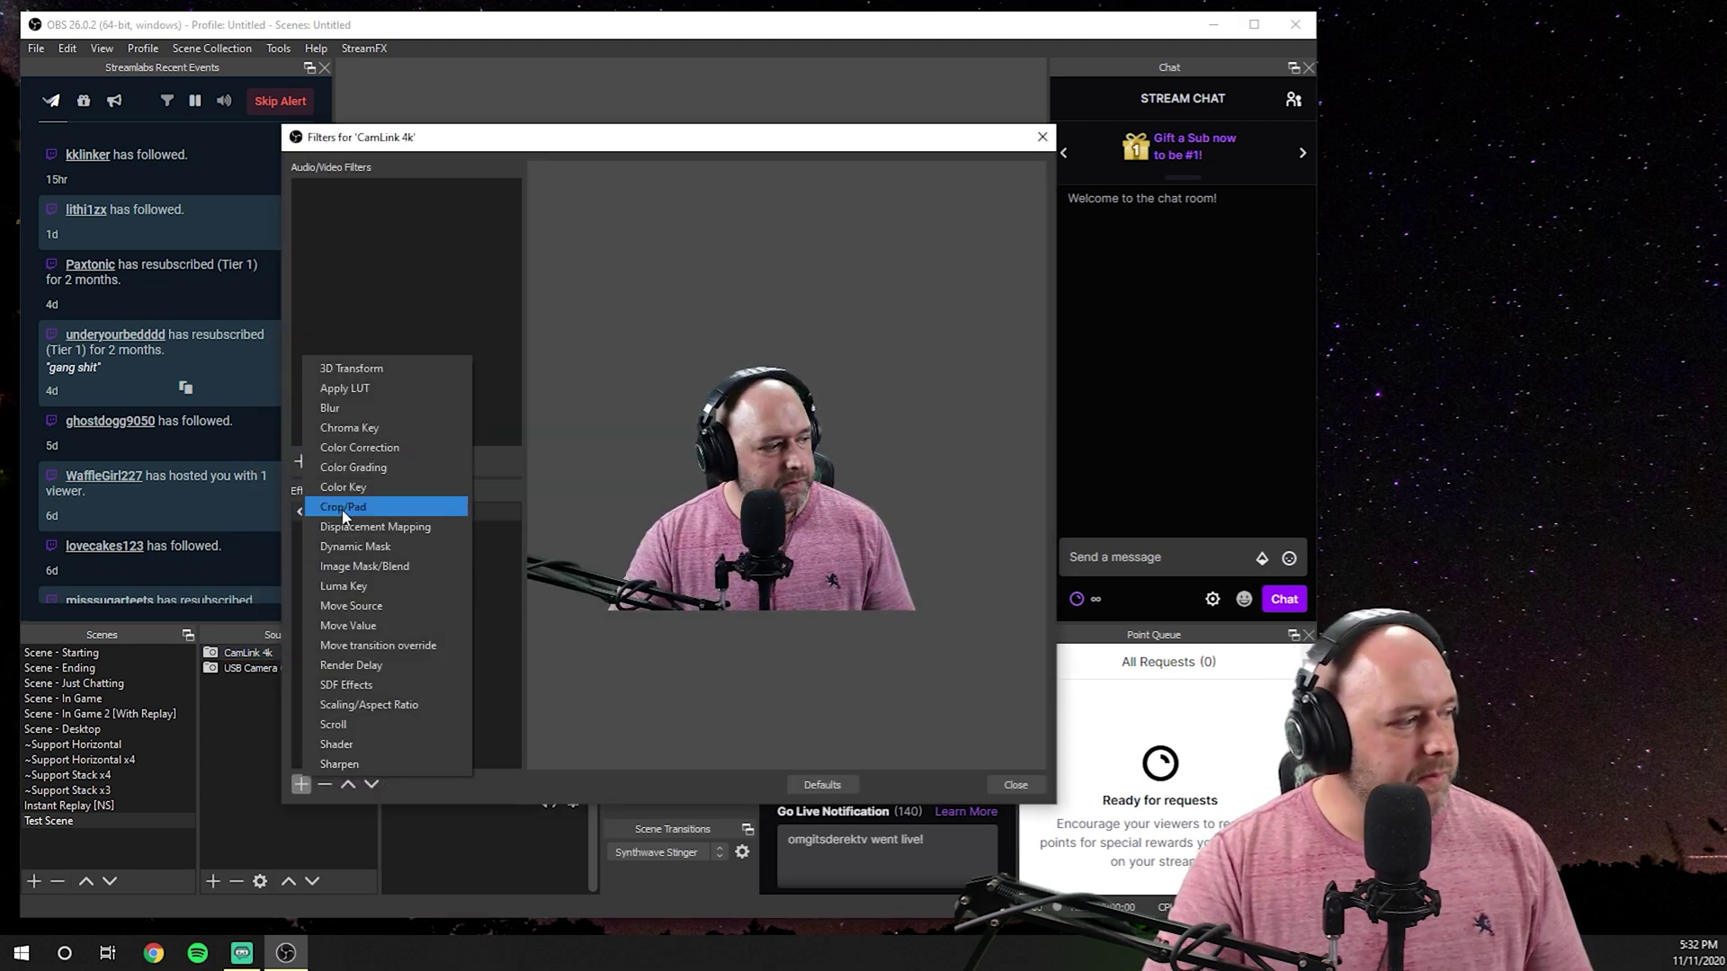
left_click(344, 455)
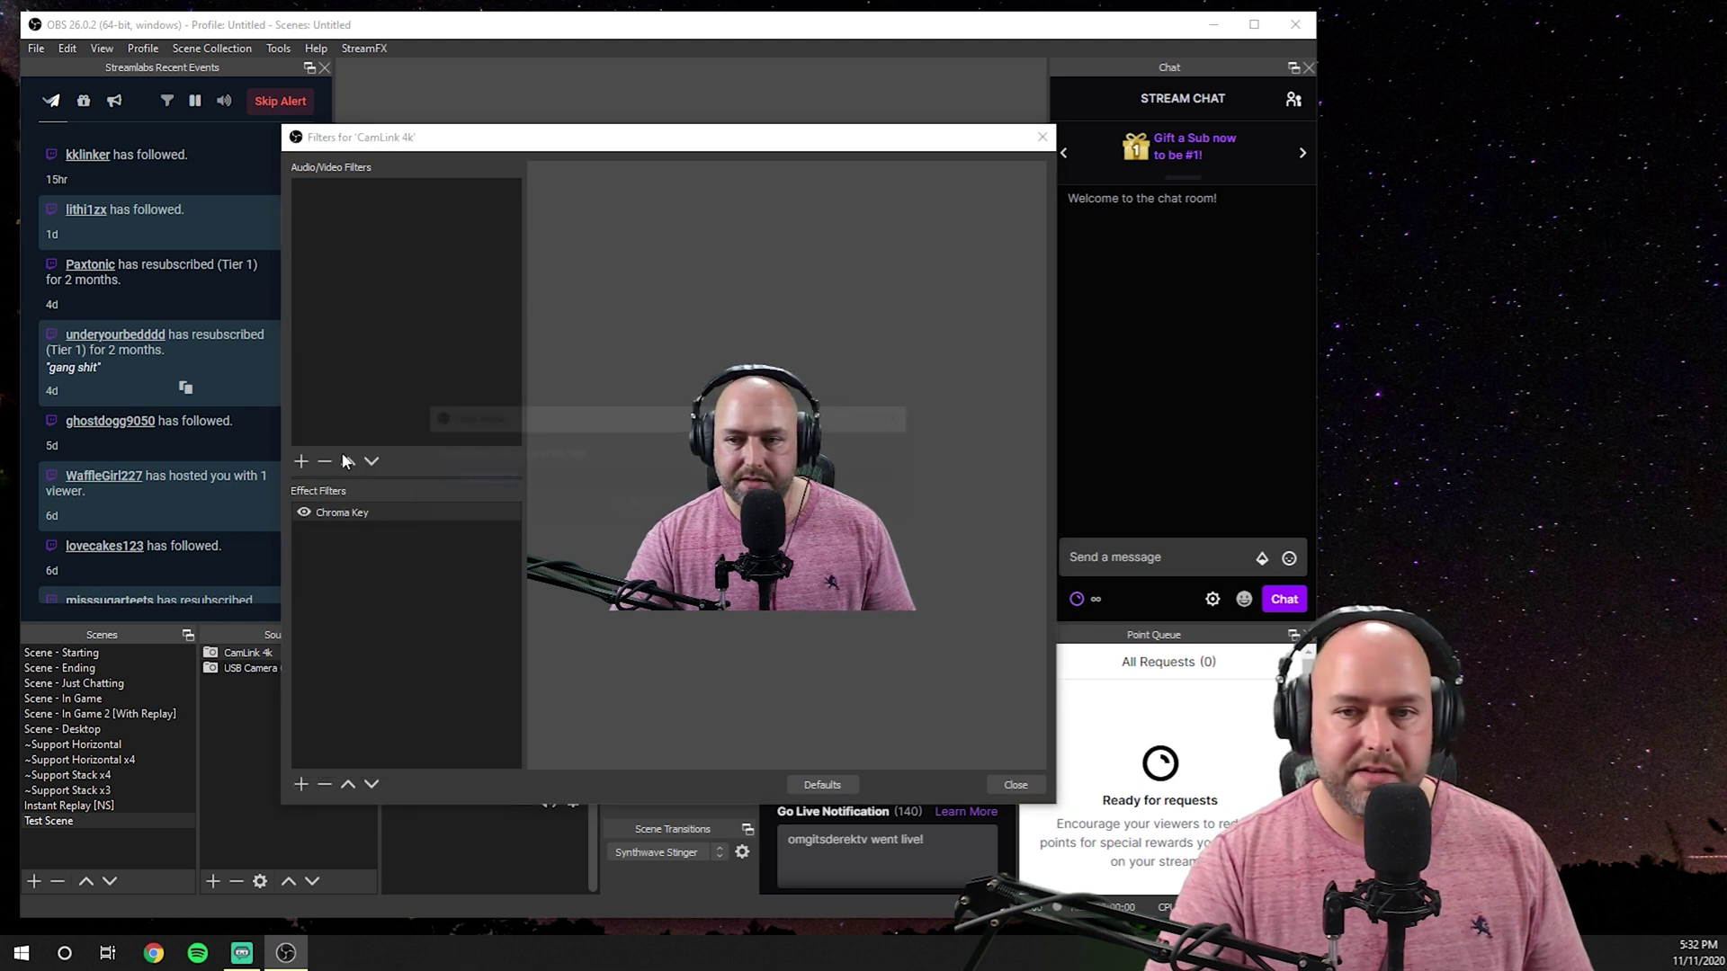
left_click(636, 504)
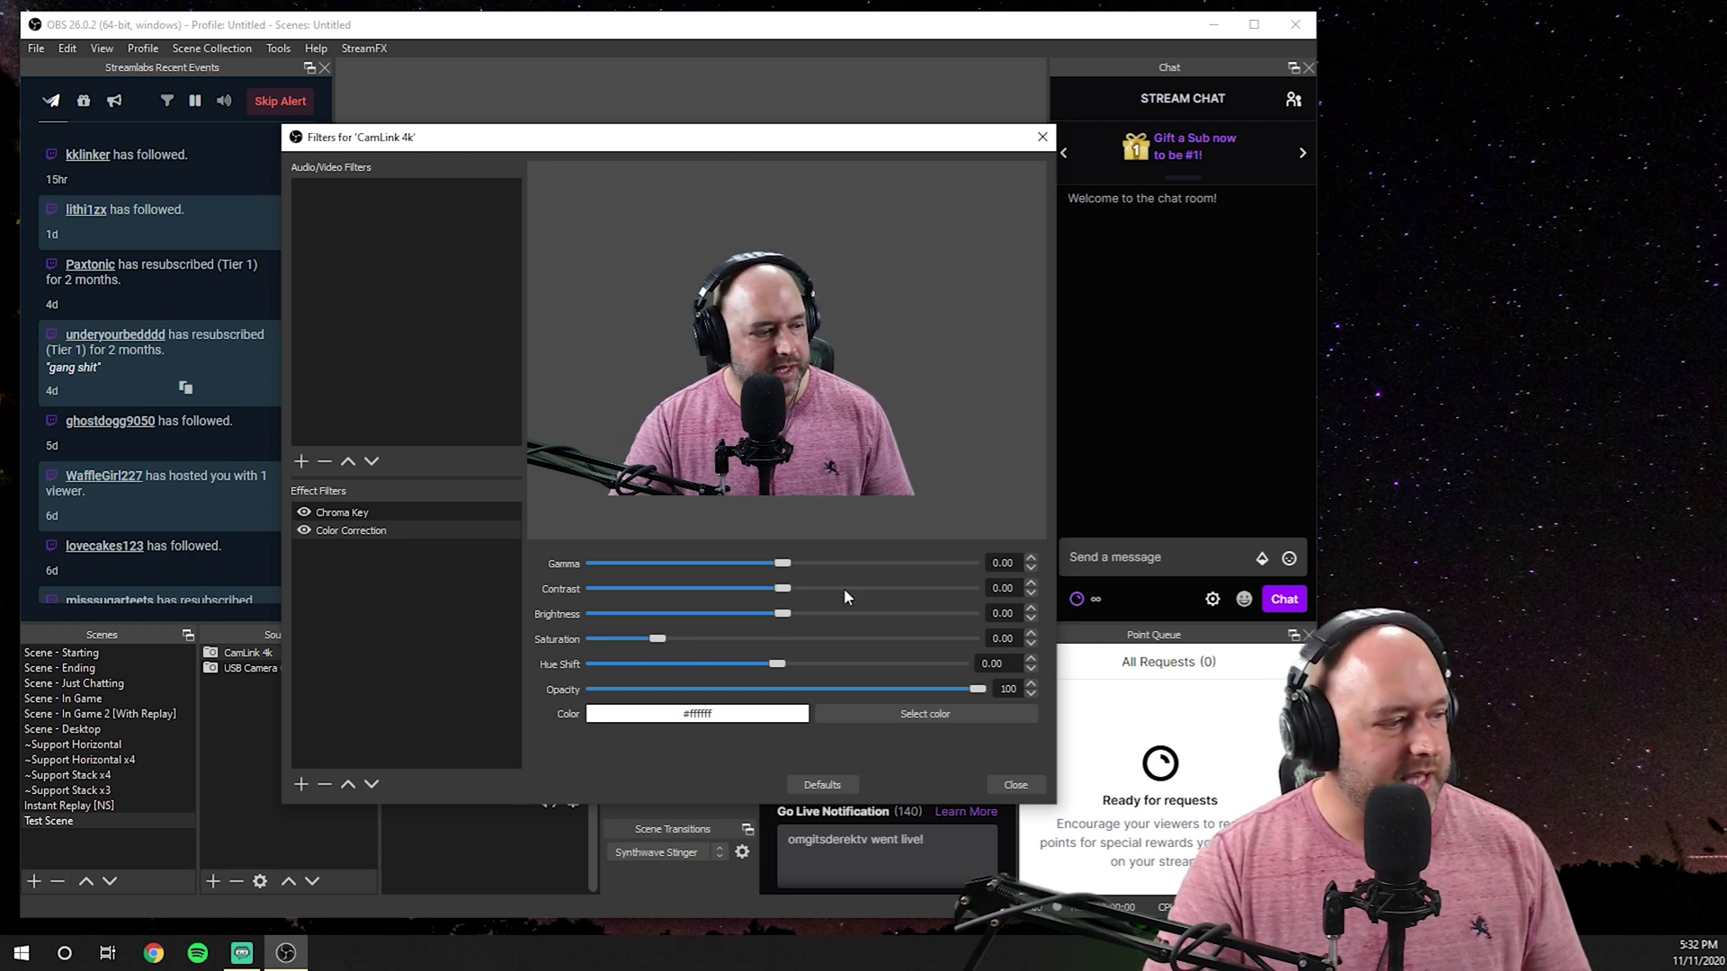
Step: Set the color correction's Contrast to 0.10 and Saturation to 0.10, and close the filters
left_click(1030, 585)
left_click(1030, 586)
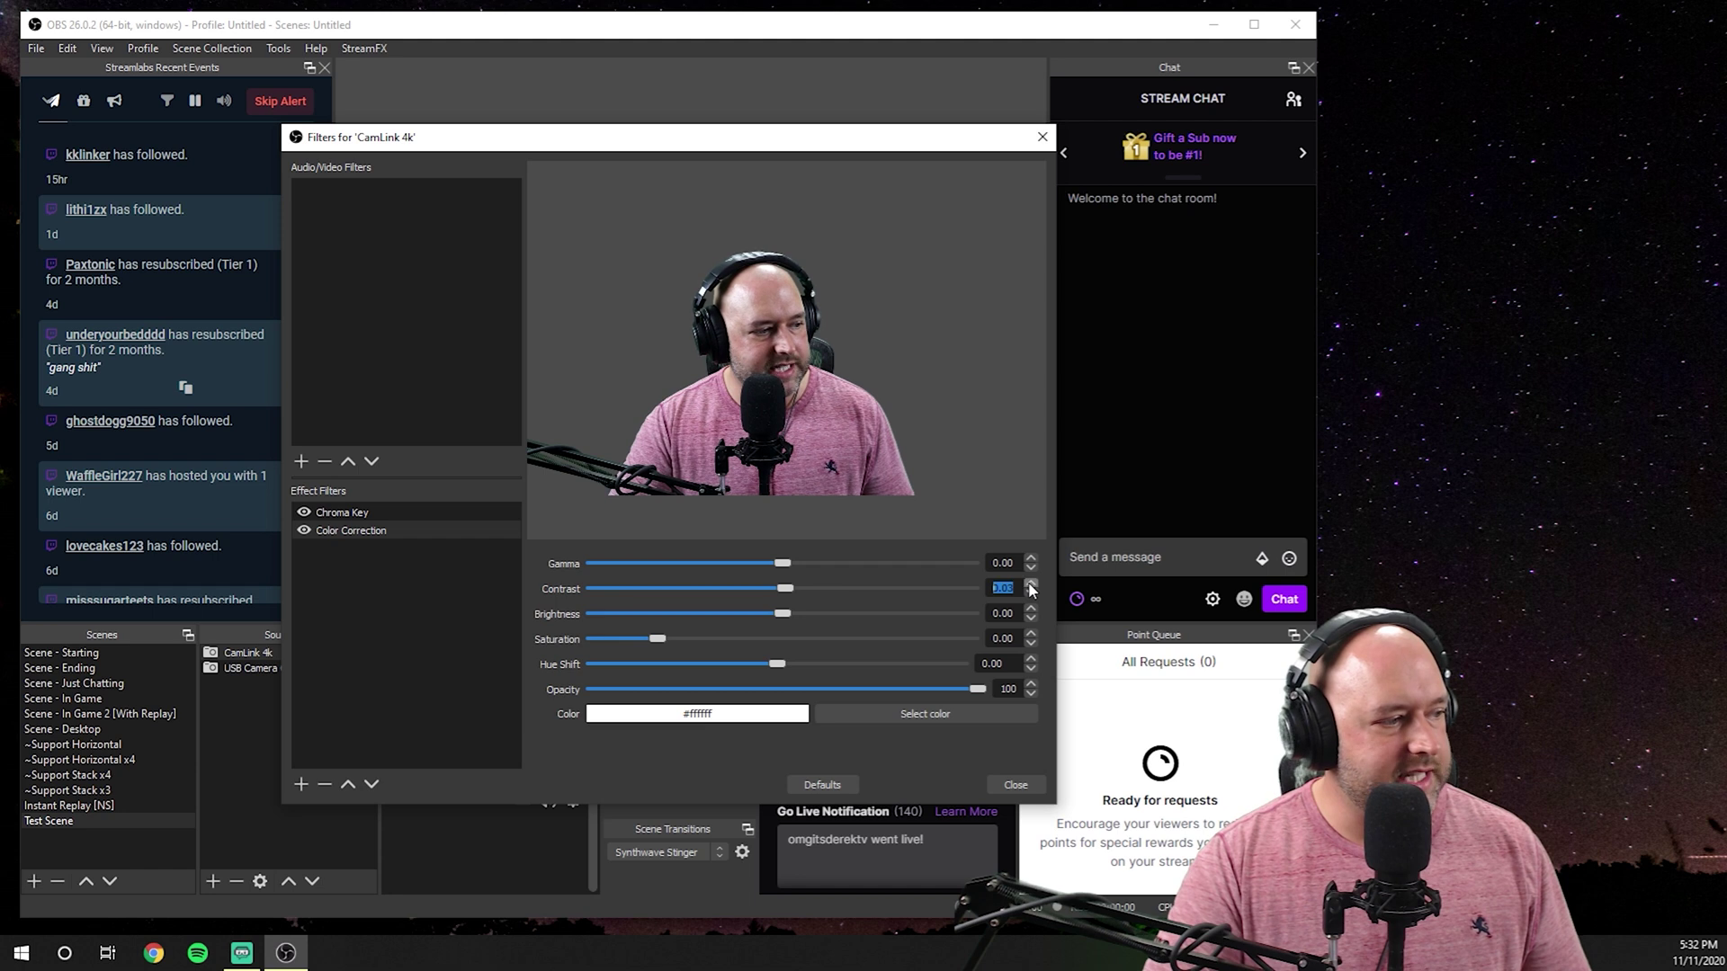
mouse_move(787, 589)
left_mouse_down()
mouse_move(828, 591)
mouse_move(796, 587)
left_mouse_up()
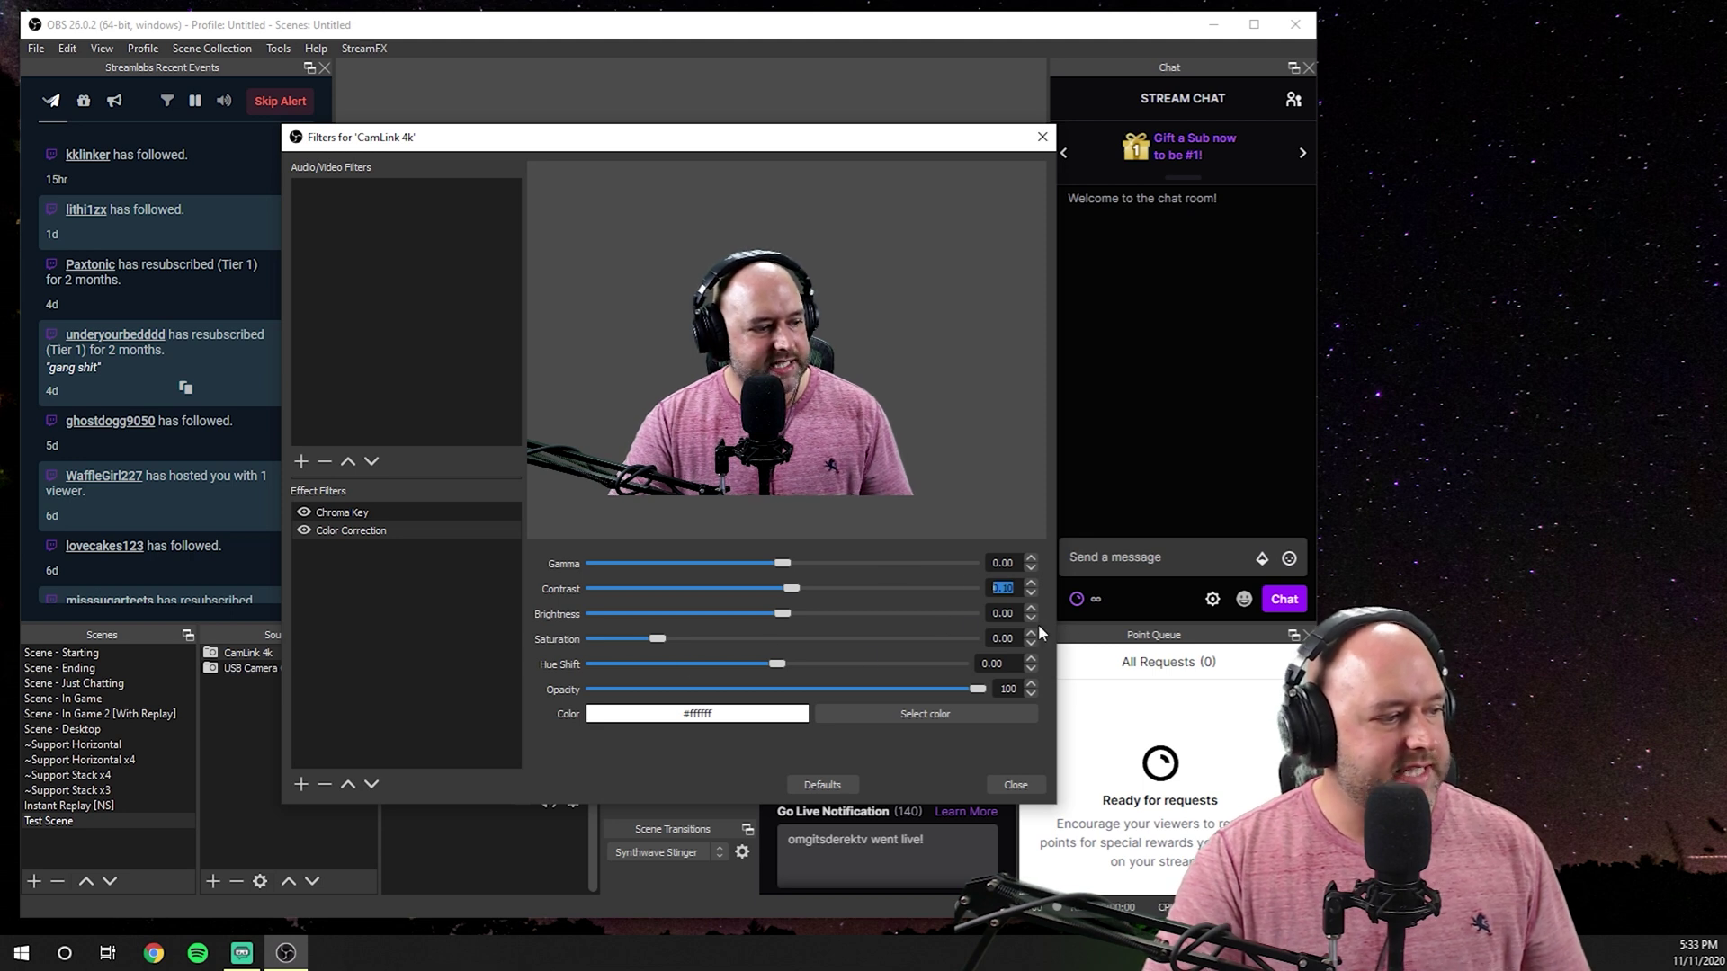
left_click_drag(658, 640, 677, 643)
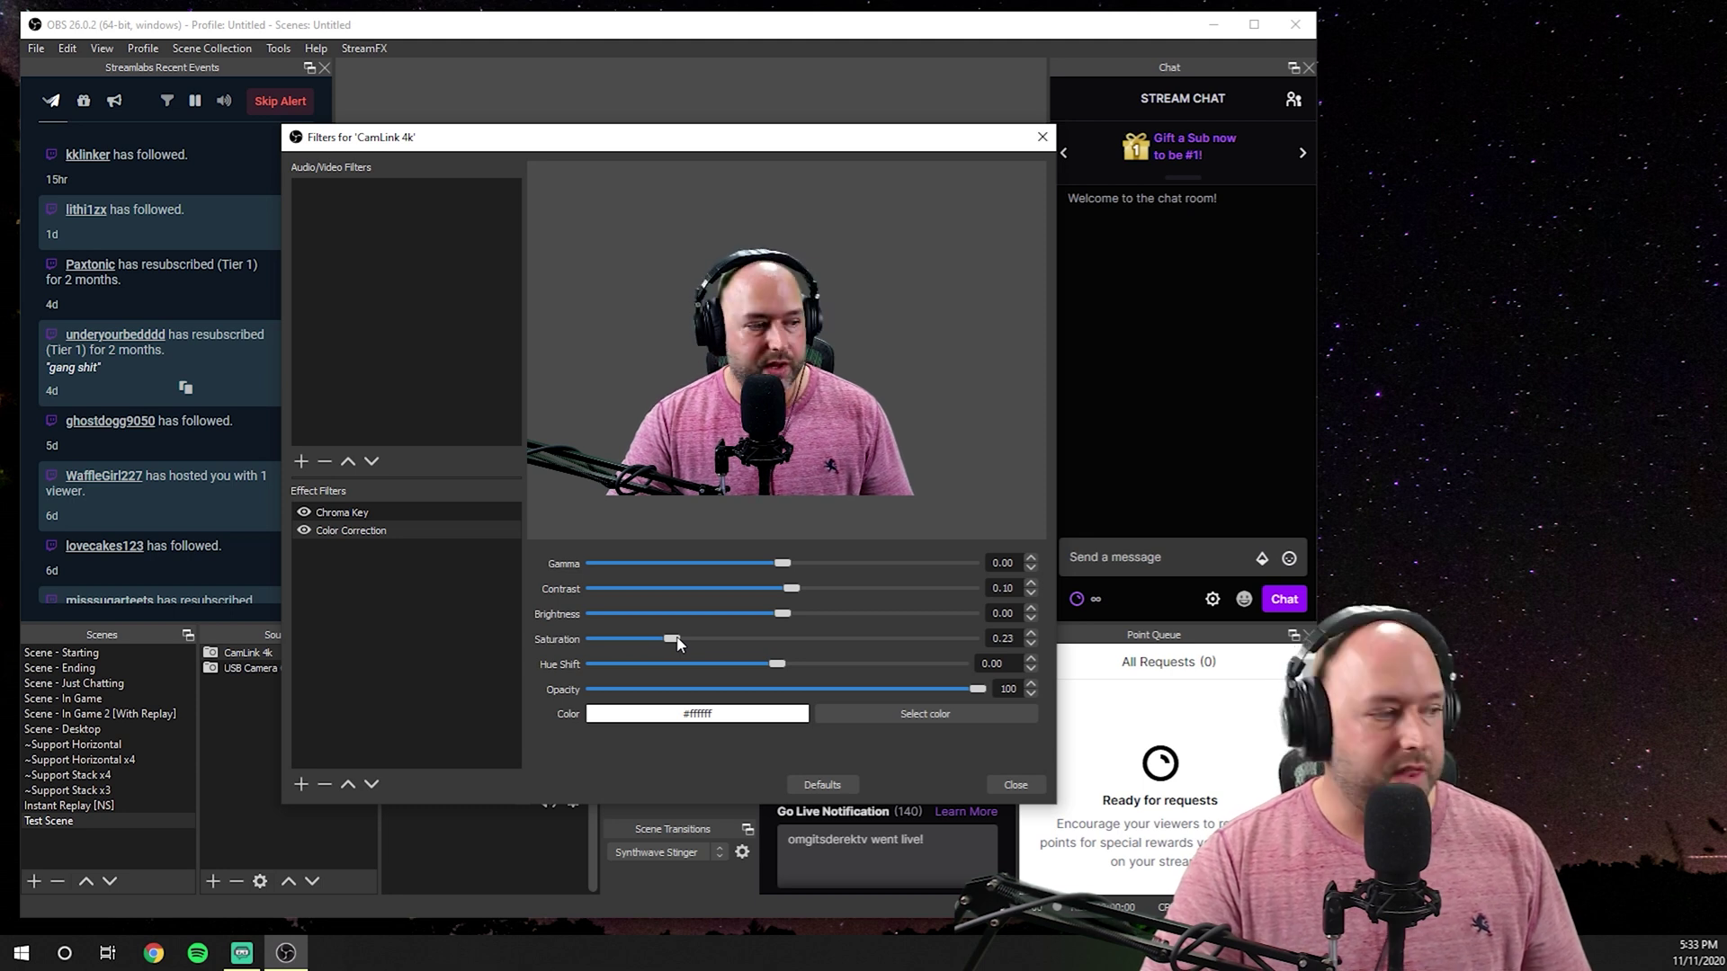
left_click_drag(678, 642, 671, 645)
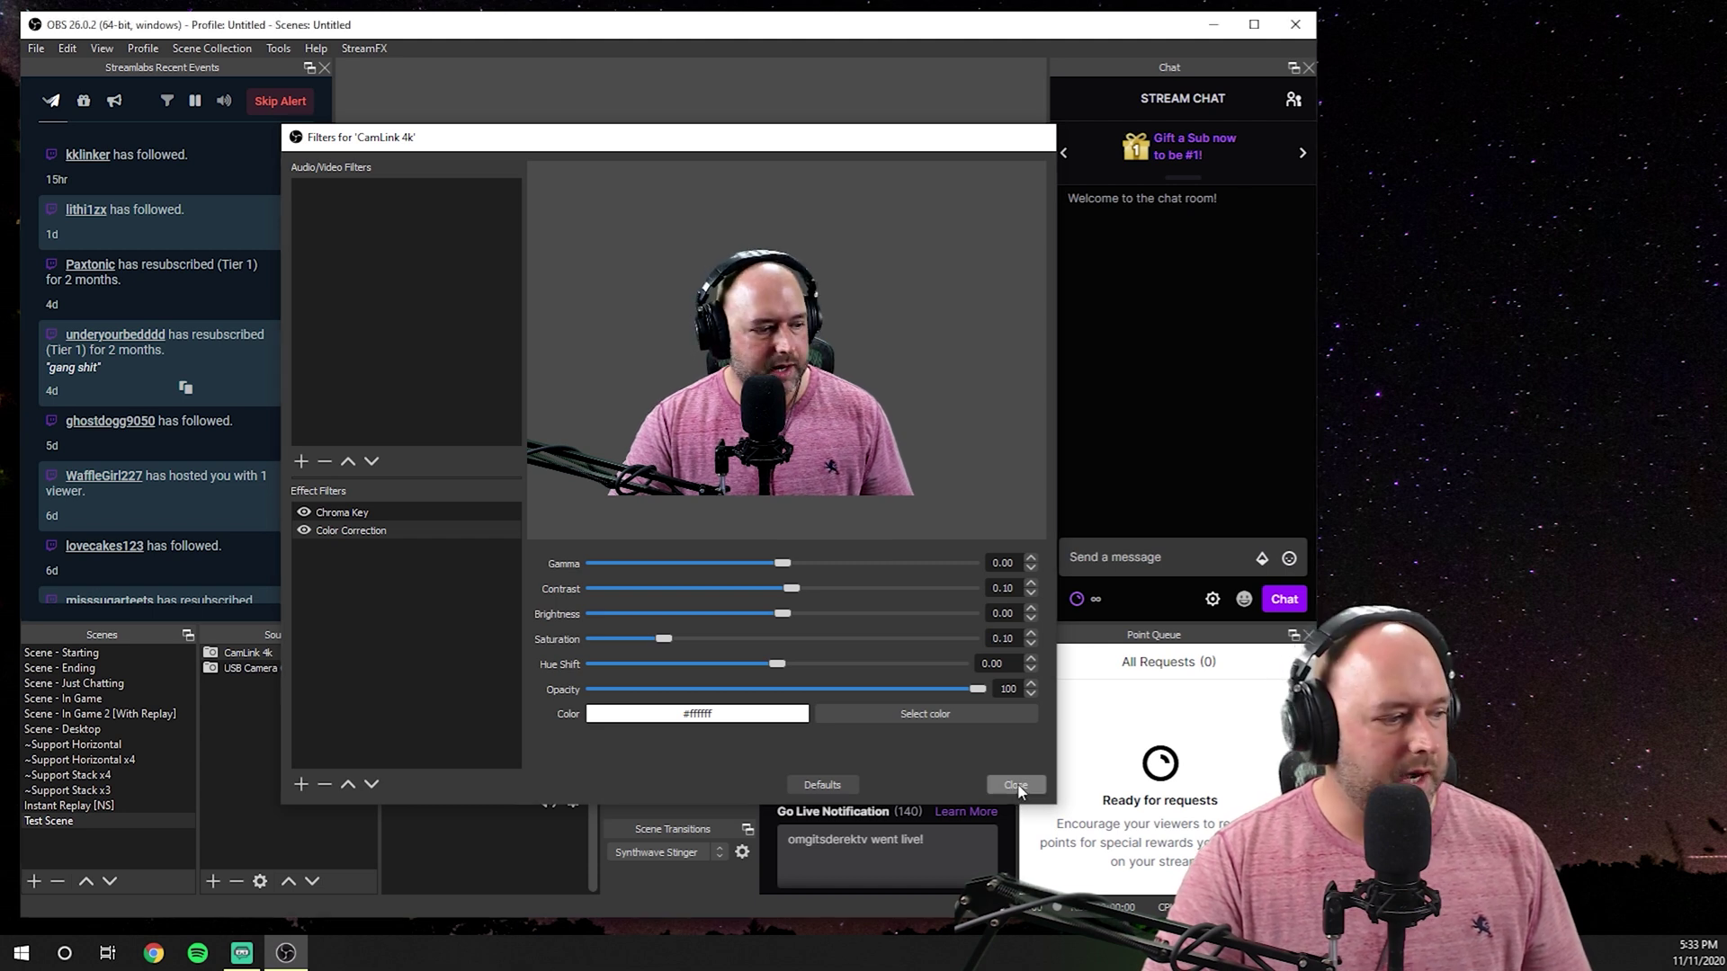
left_click(1016, 788)
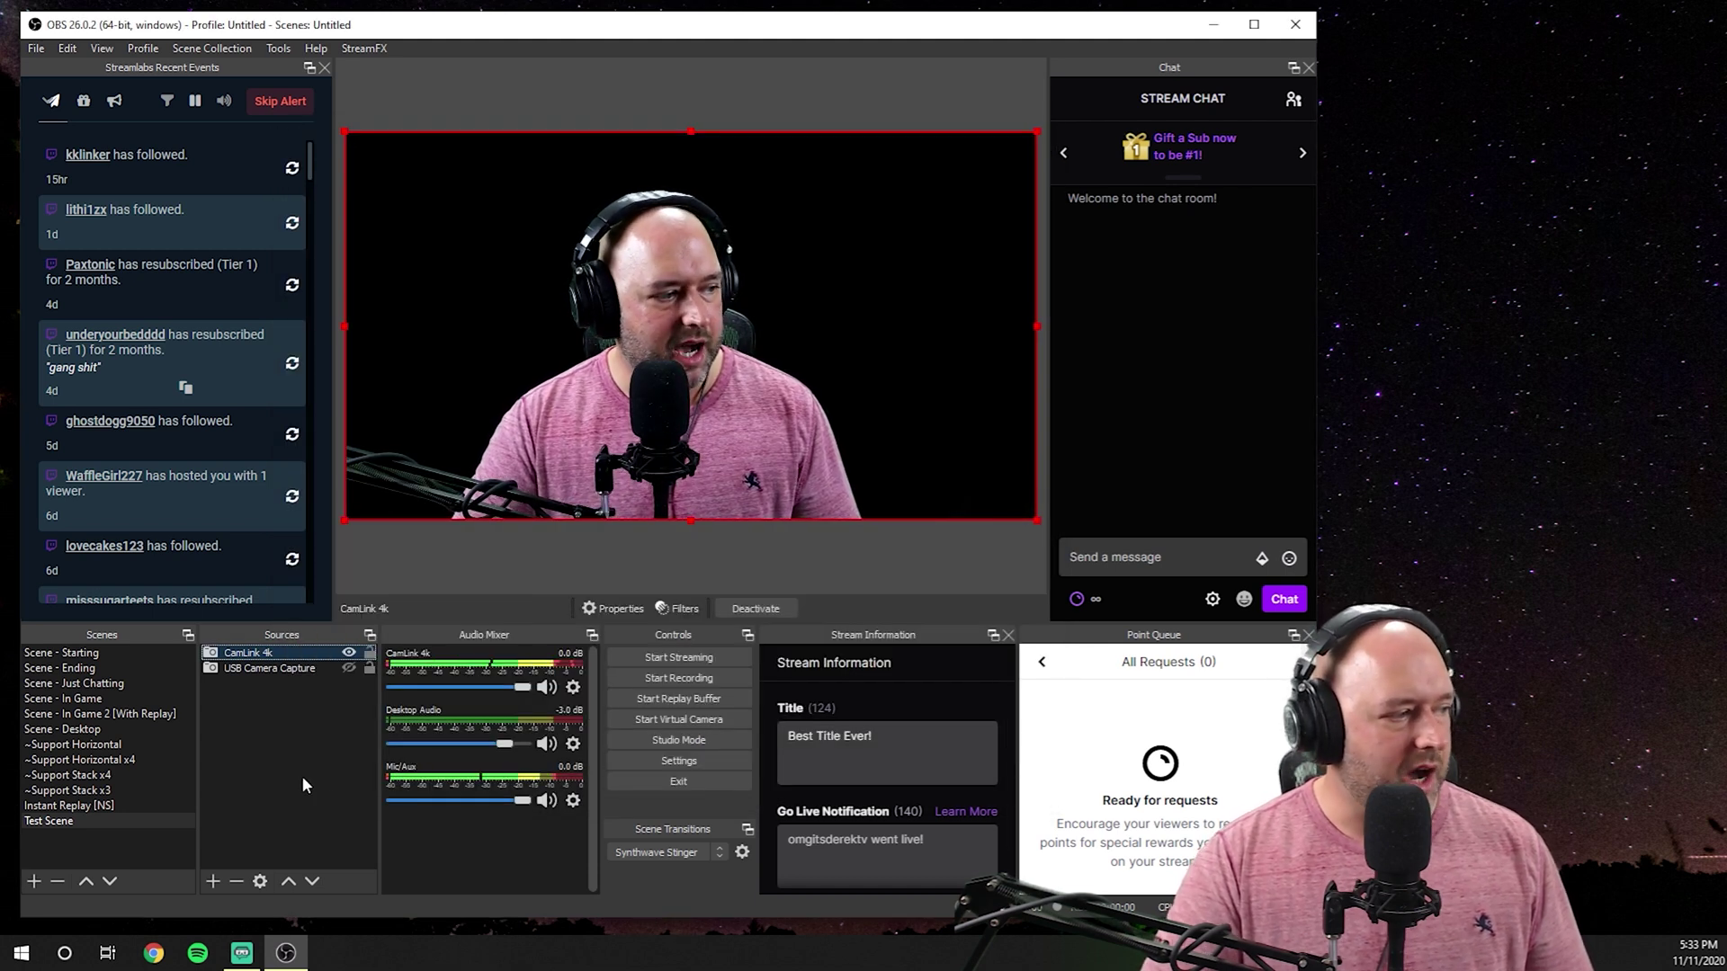